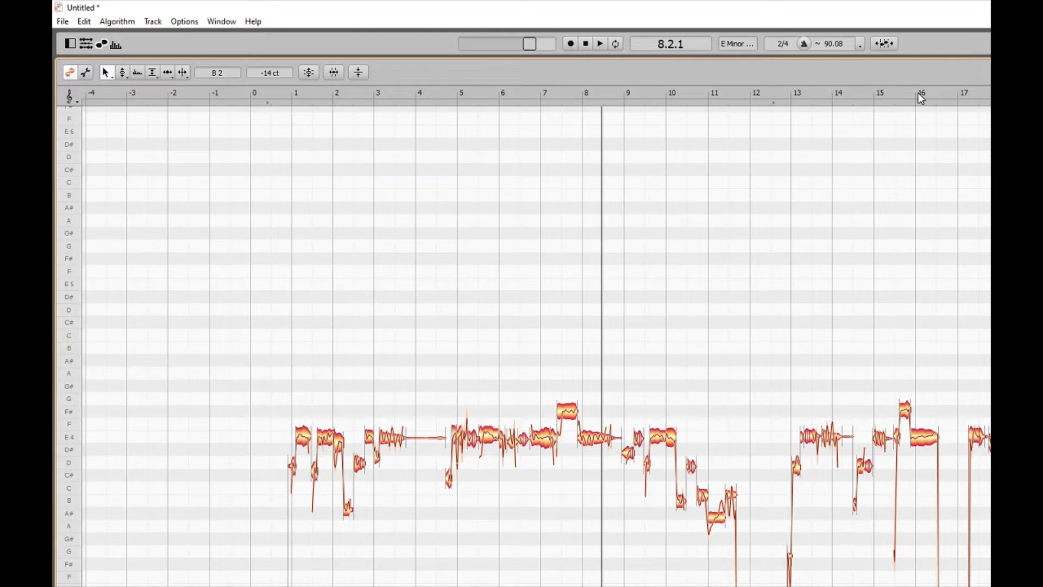
Play the vocal passage around bars 7 and 8 to locate the note of interest.
click(585, 95)
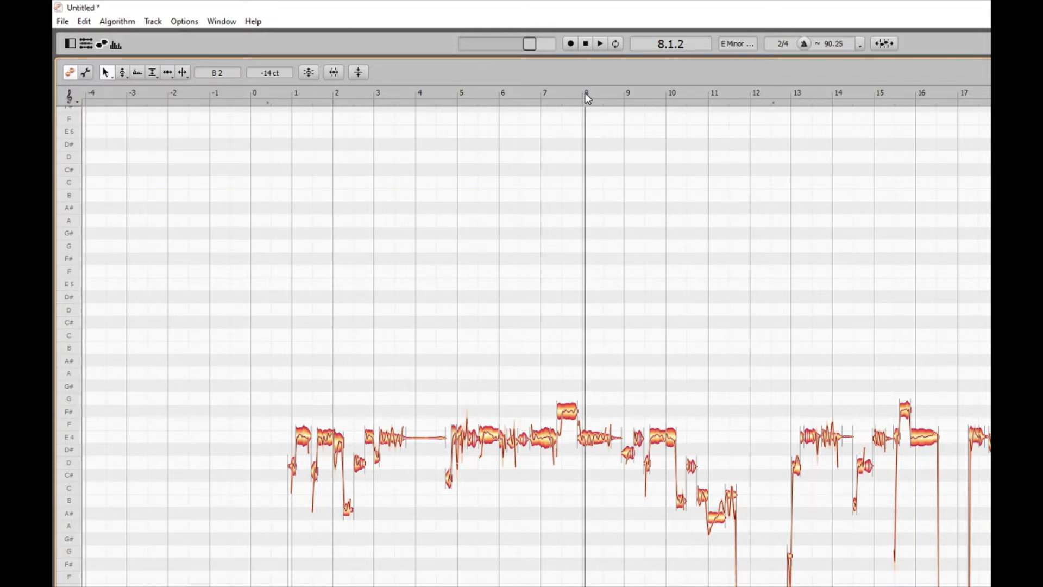
key(space)
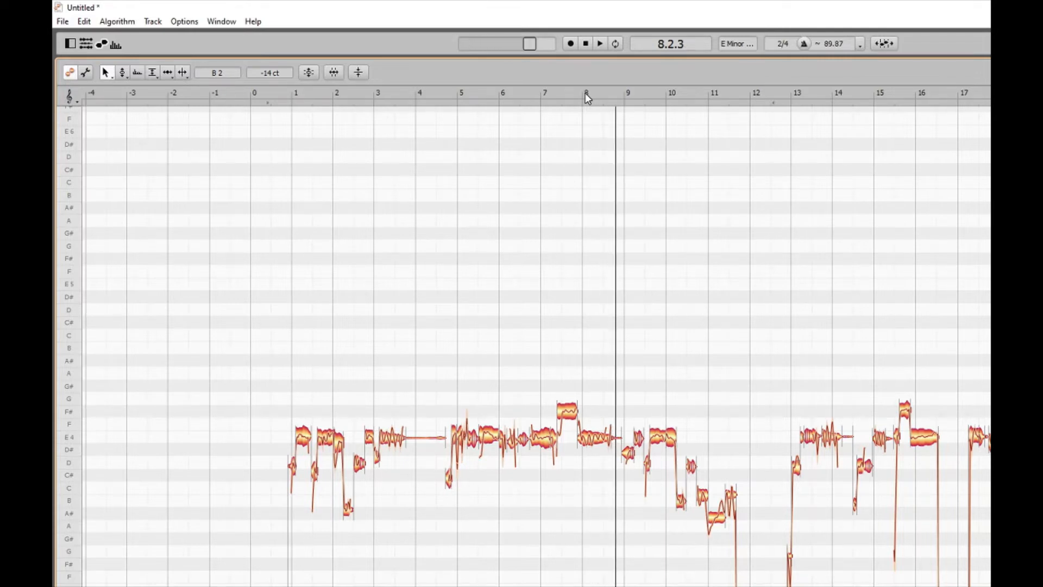
click(543, 92)
key(space)
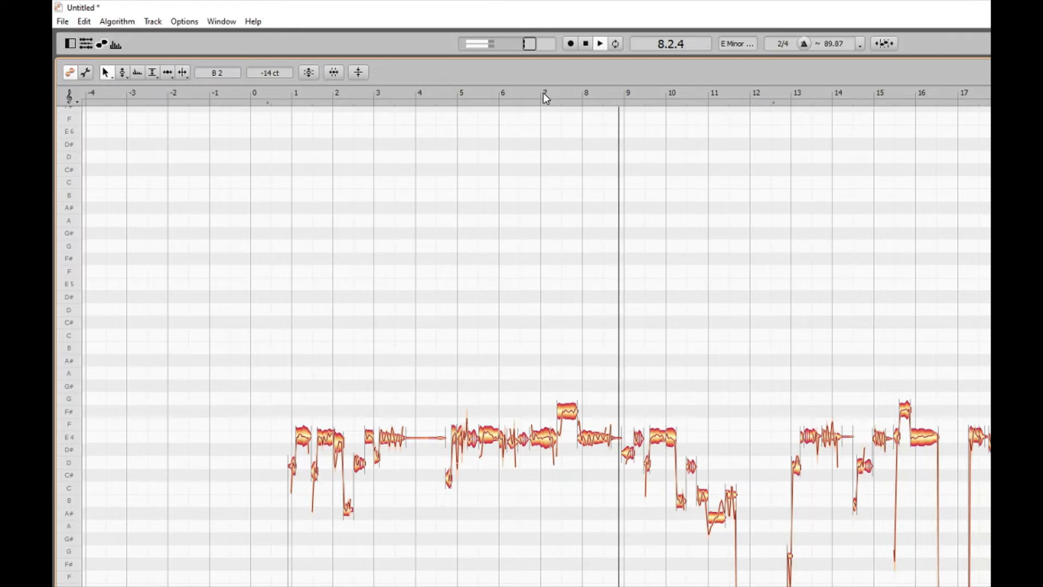
key(space)
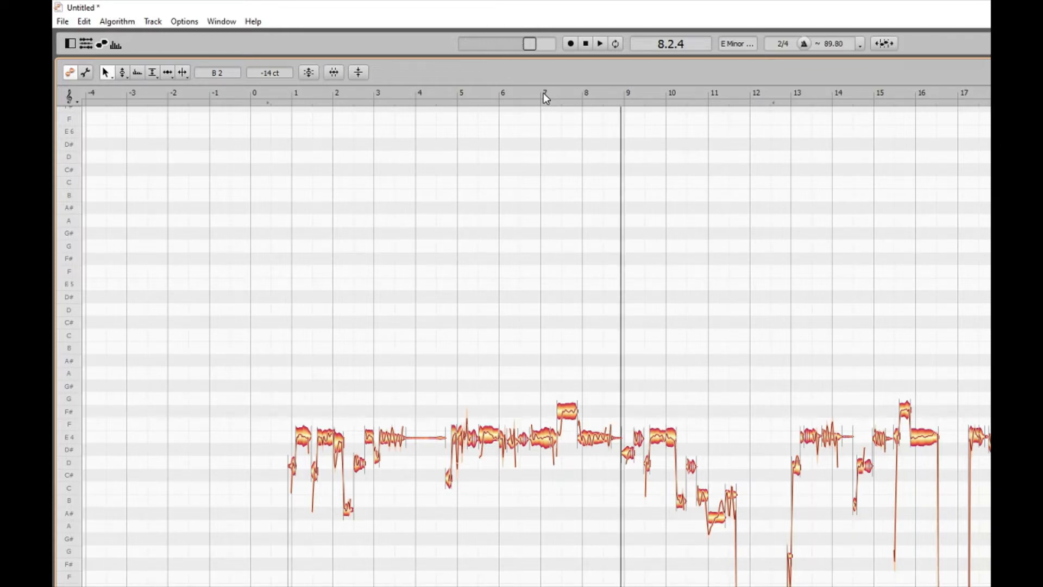
Place the playhead at bar 8, select the E4 note there and play from that position.
click(585, 93)
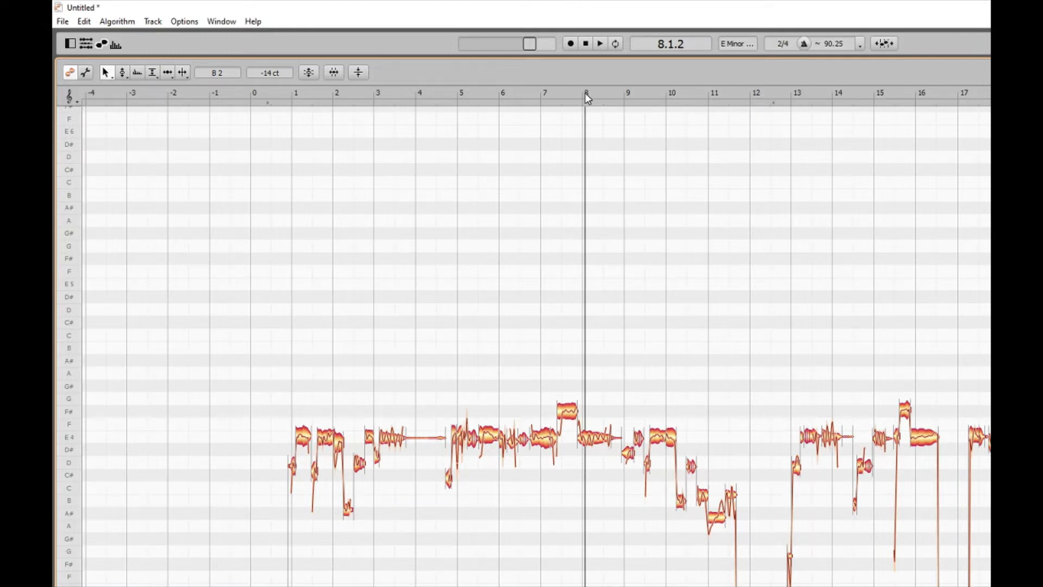
click(586, 433)
key(space)
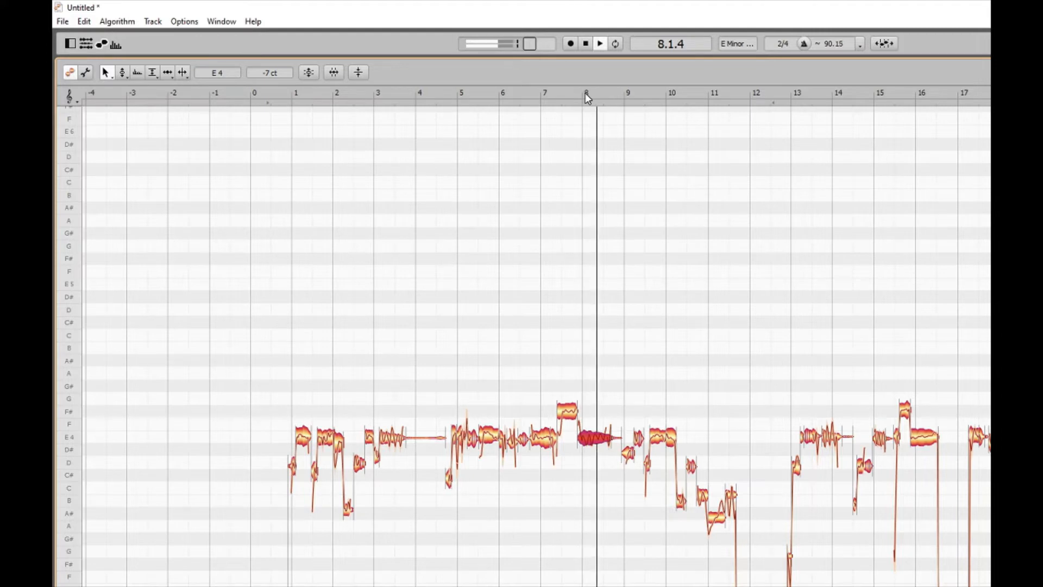
key(space)
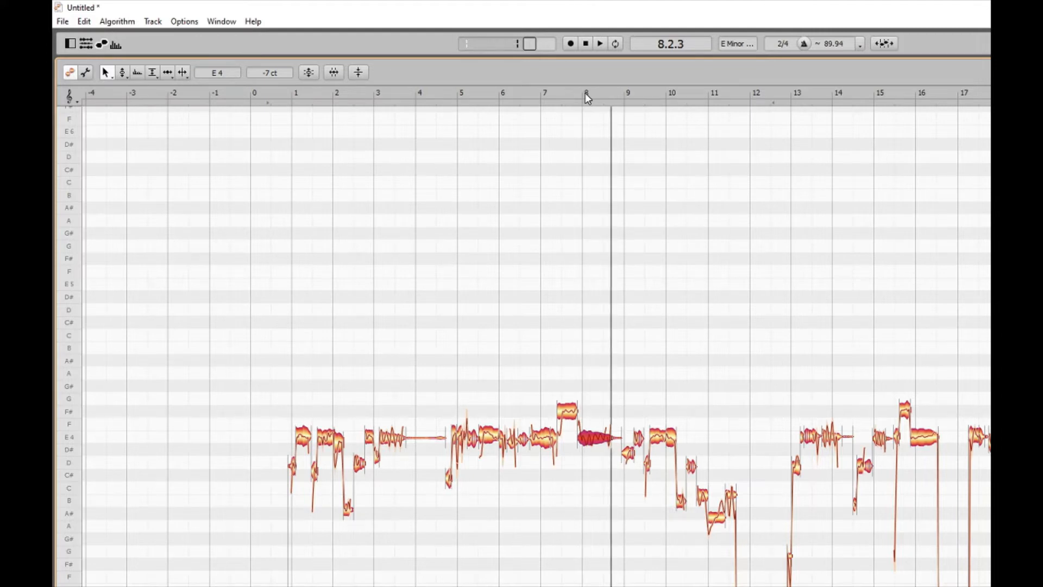
Step through the notes neighbouring the one at bar 8 to hear each, returning to the E4 note.
key(Right)
key(Left)
key(Left)
key(Left)
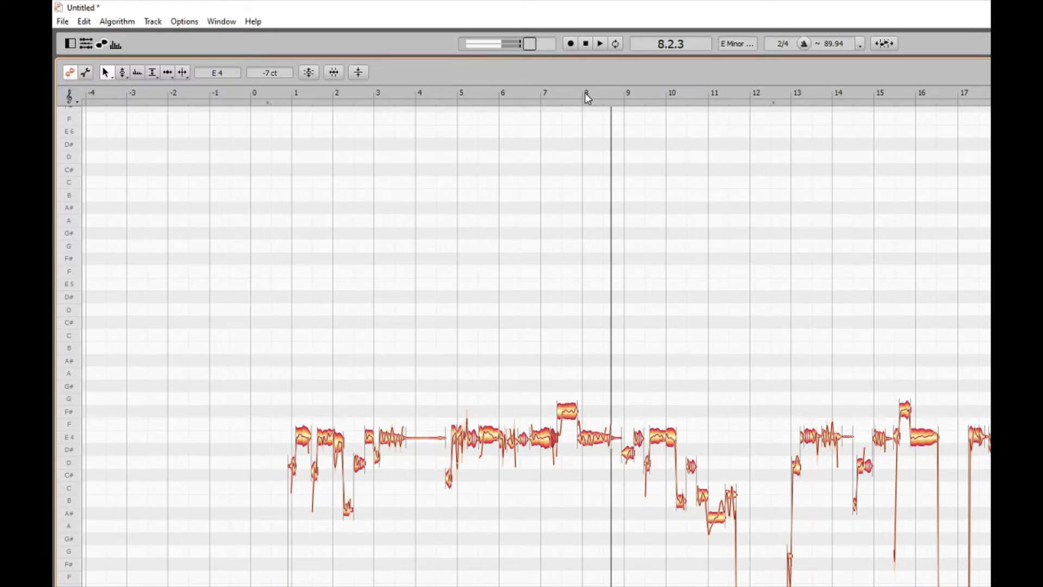
key(Left)
key(Left)
key(Right)
key(Right)
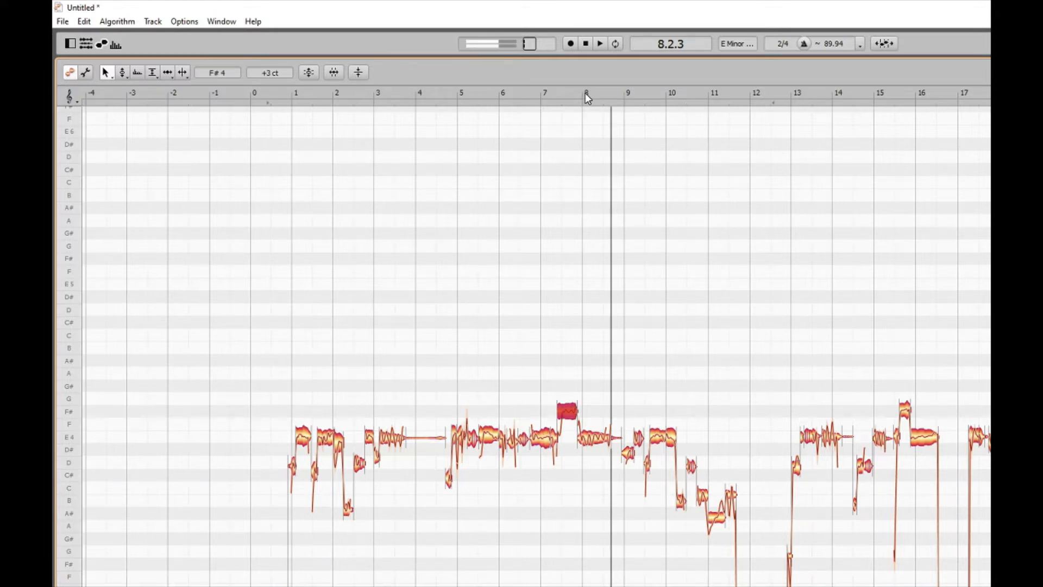
key(Right)
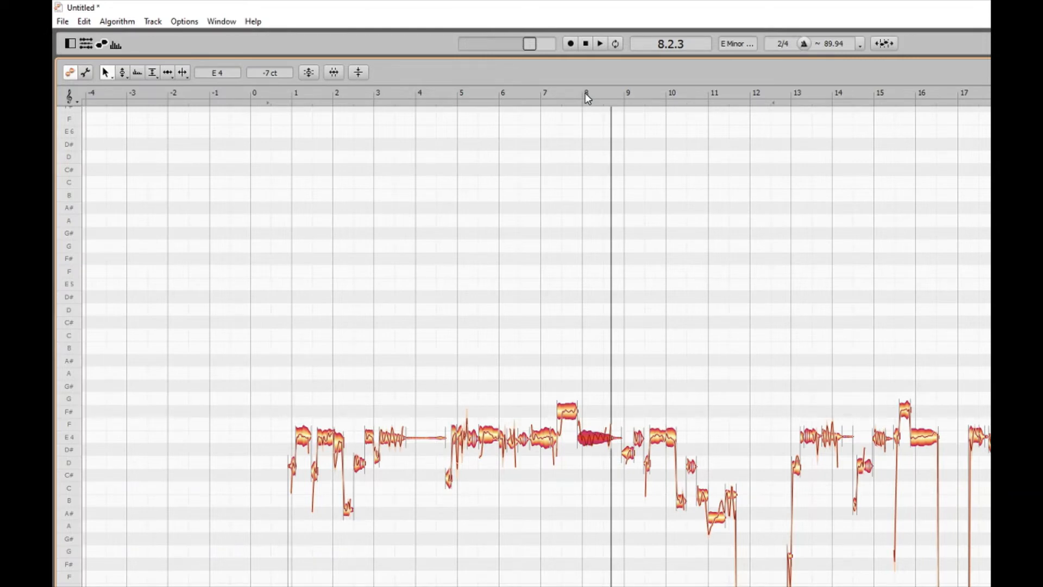
Place the playhead at bar 11, select the notes there with Blob 1 chosen from the blobs found, and play from there.
click(712, 97)
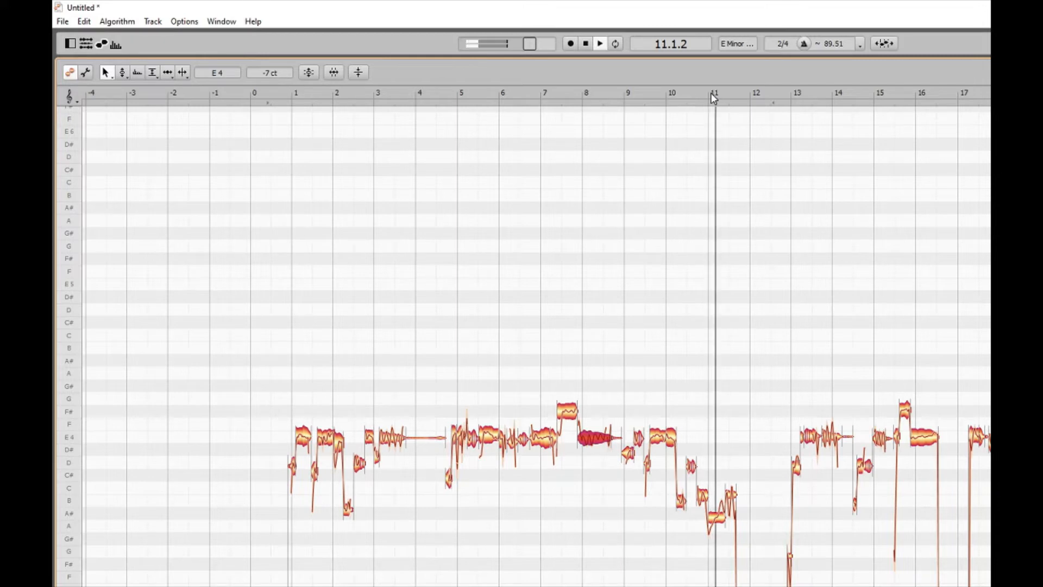
key(space)
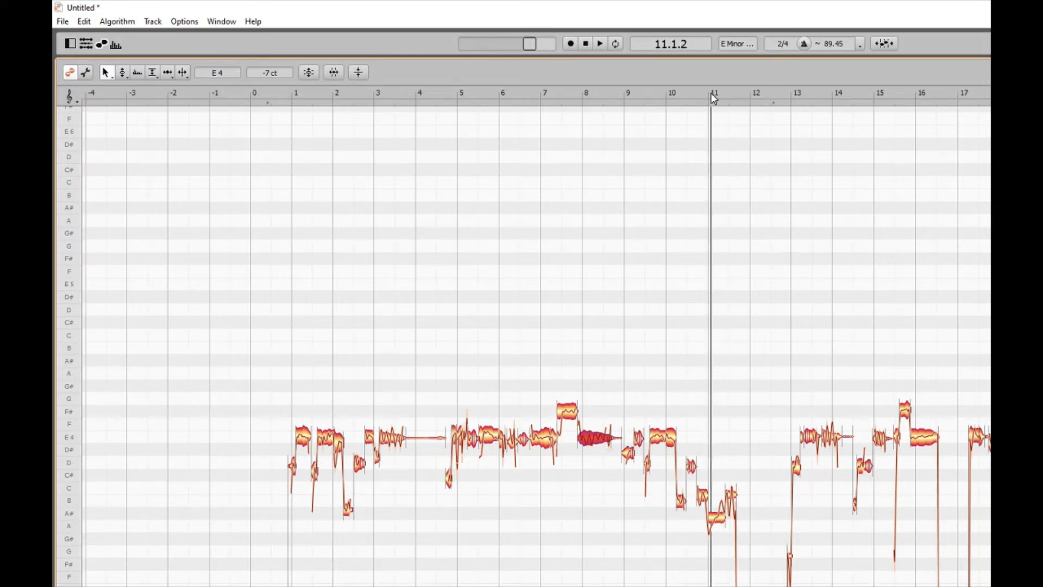
click(710, 513)
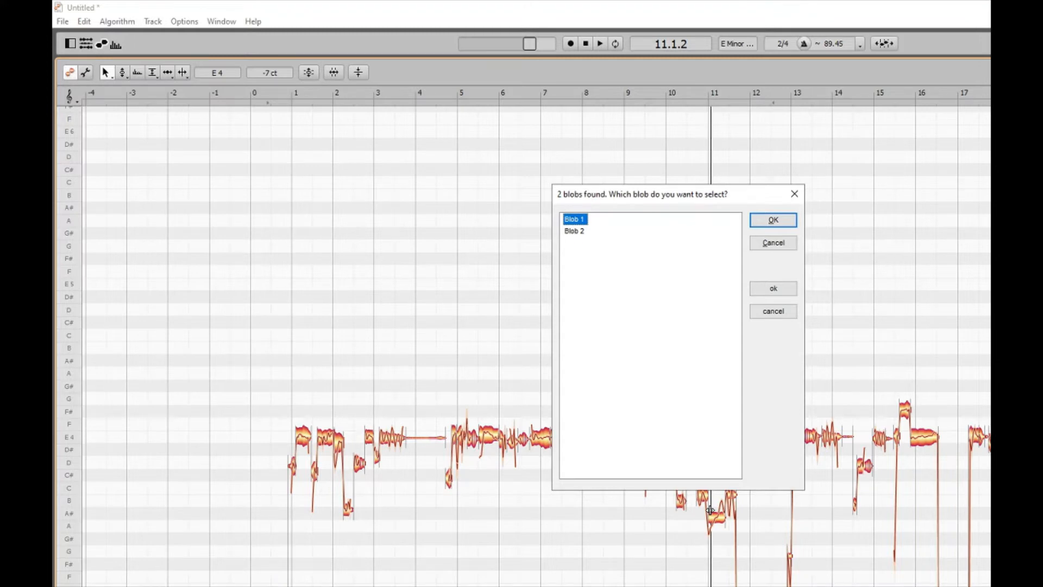
key(Return)
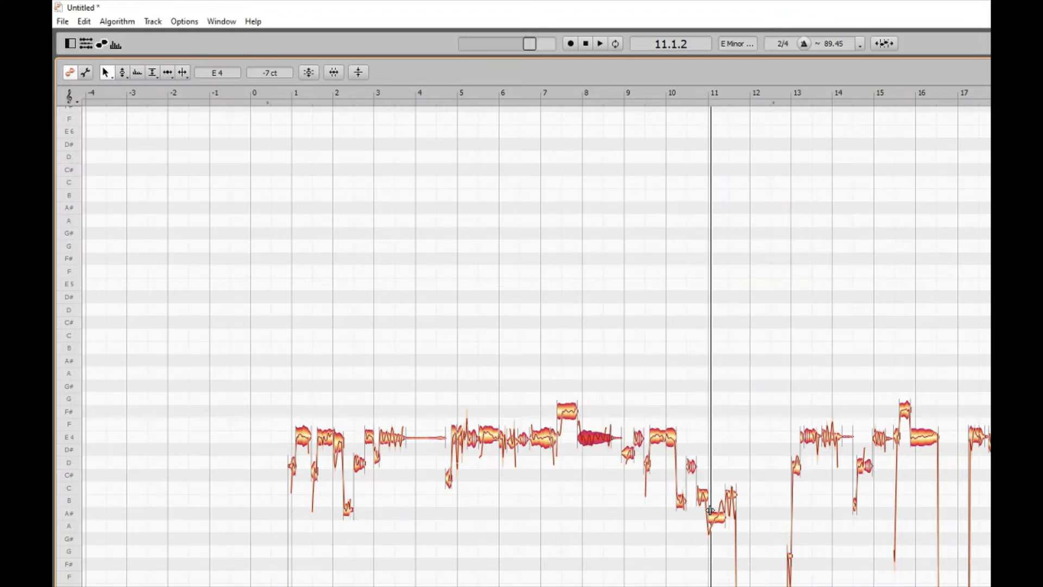
click(710, 511)
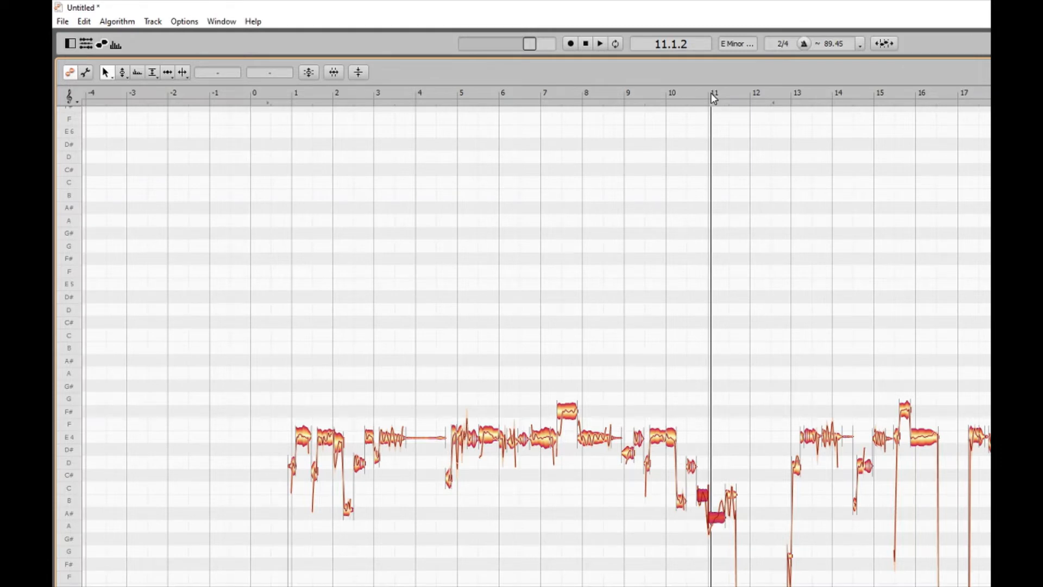
key(space)
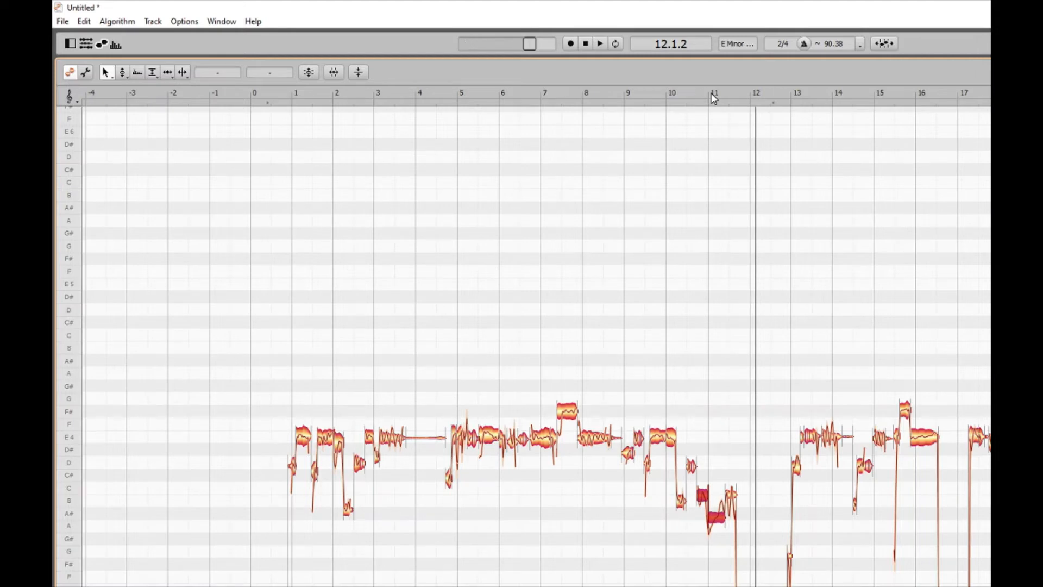
Listen to the passage starting at bars 35 and 36 several times.
scroll(536, 337, right, 10)
click(105, 93)
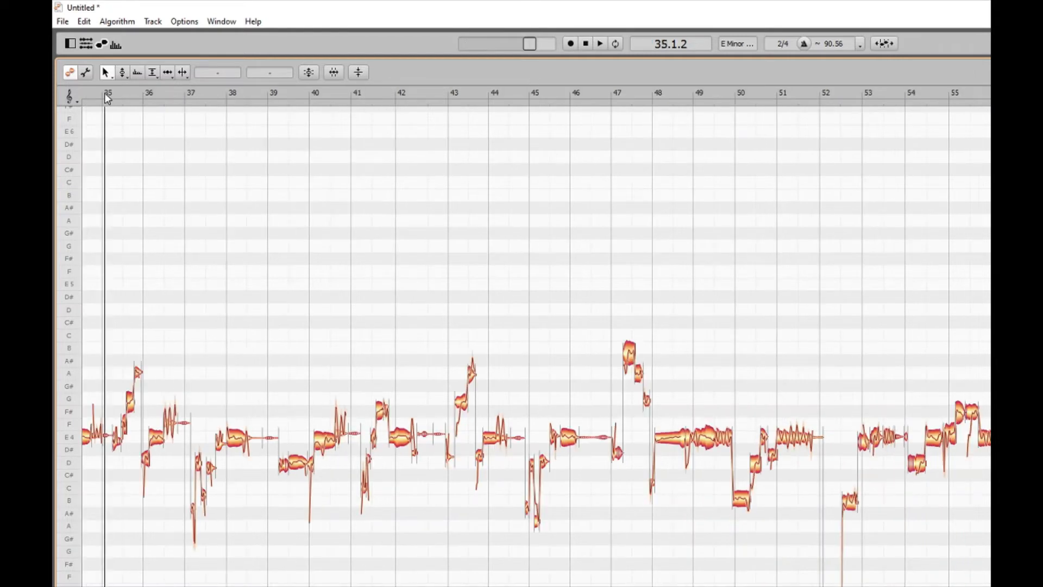
click(146, 95)
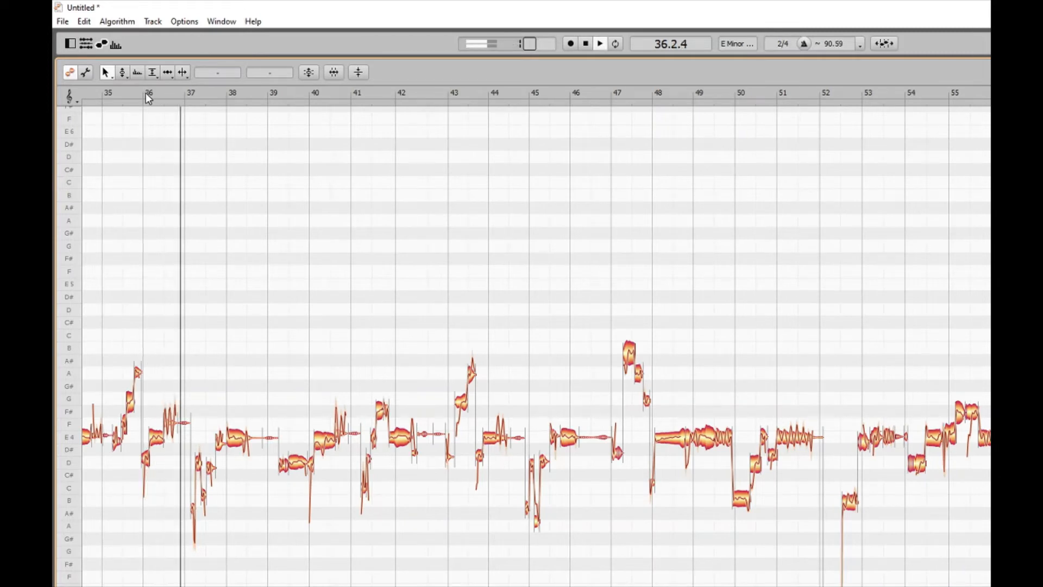
click(145, 94)
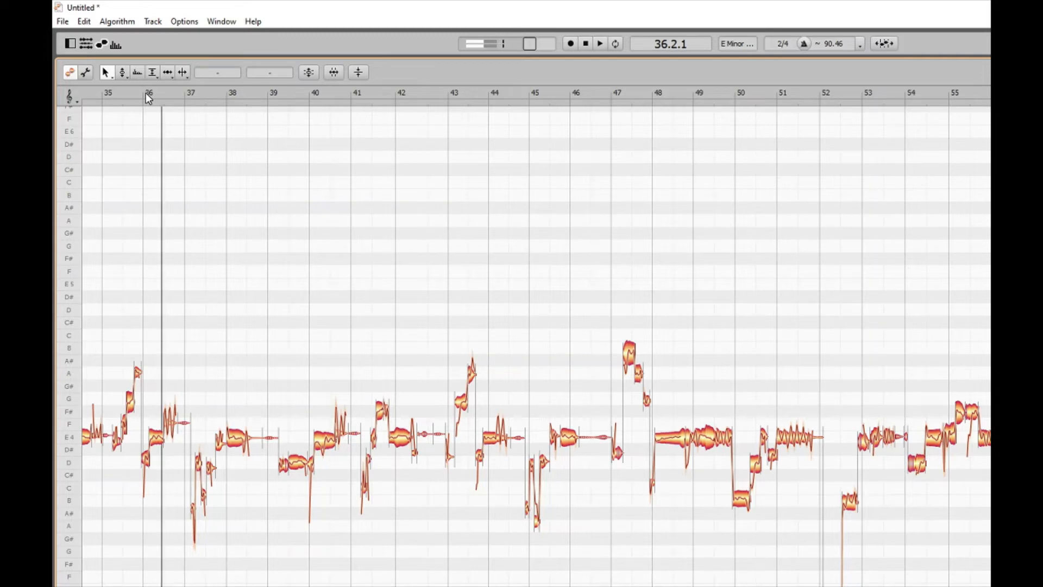
click(107, 95)
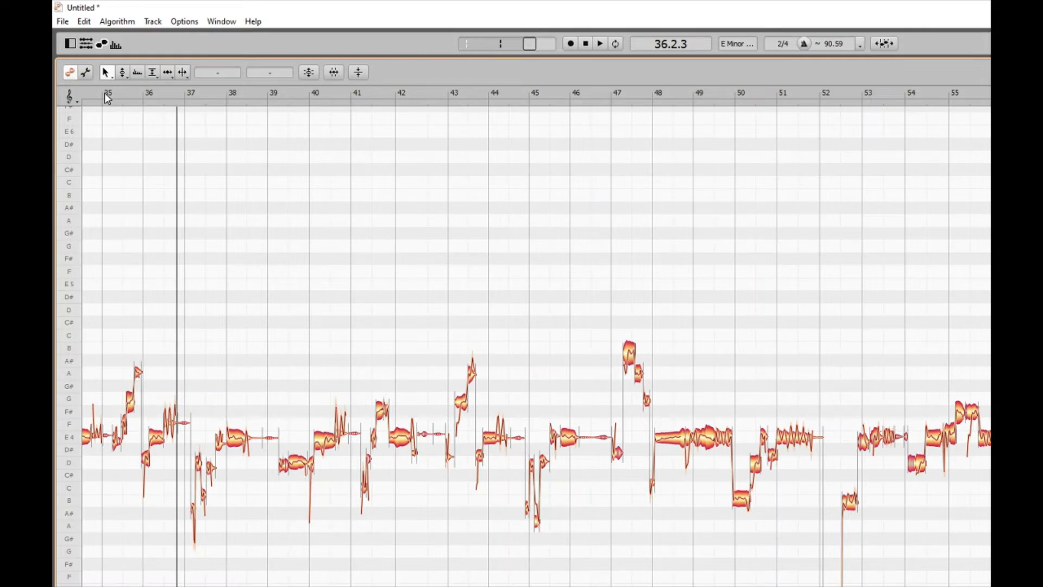
click(147, 96)
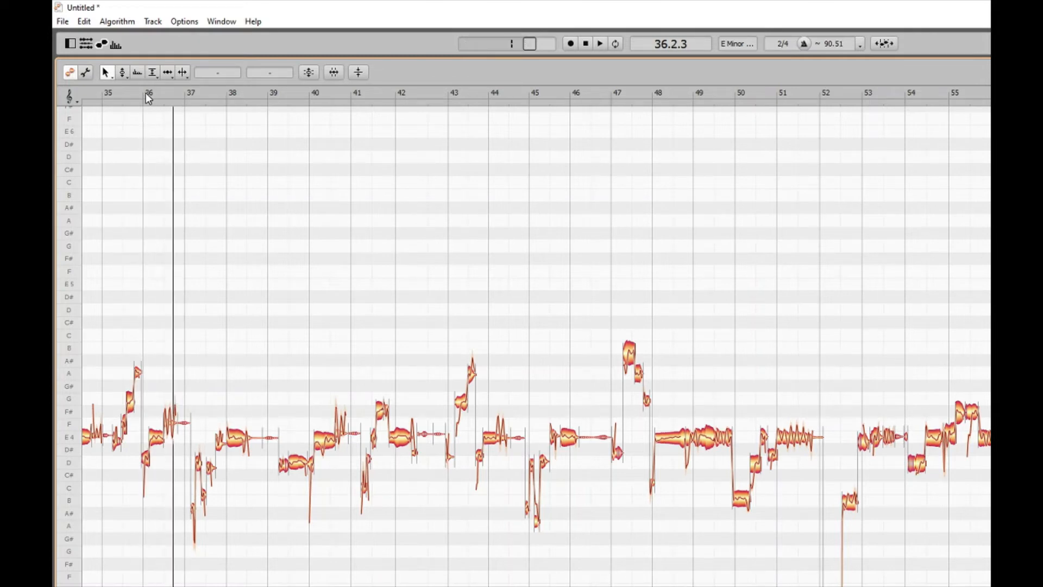
Place the playhead at the start of bar 36, select the D4 note there and move the selection to the following E4 note.
click(148, 96)
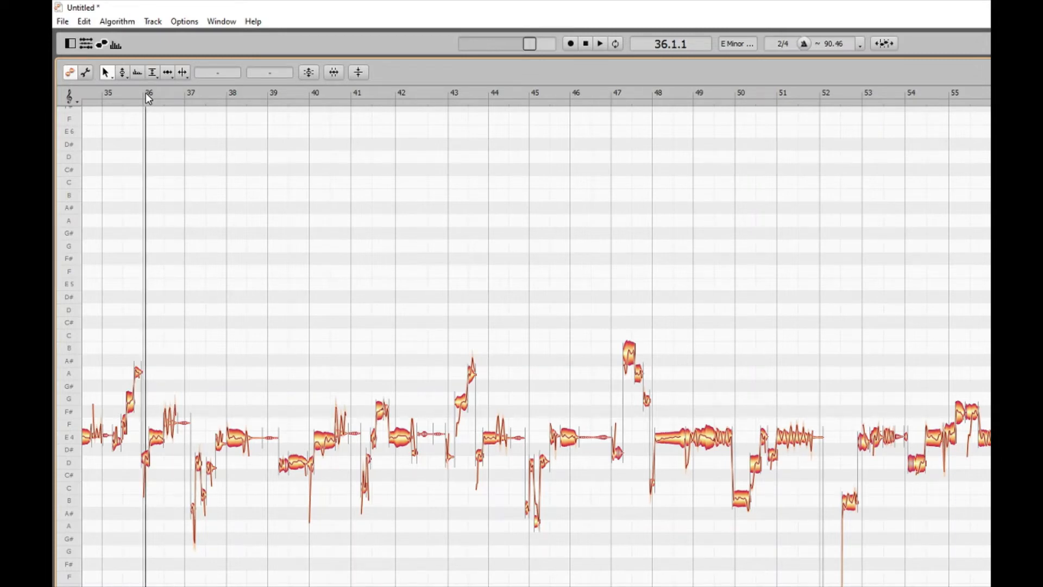
click(146, 459)
key(space)
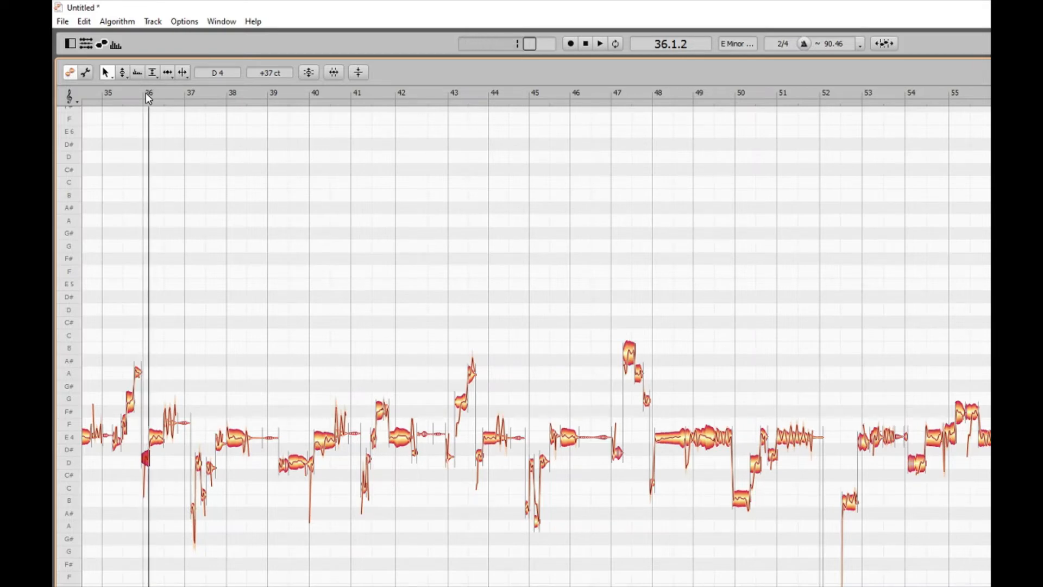
key(Right)
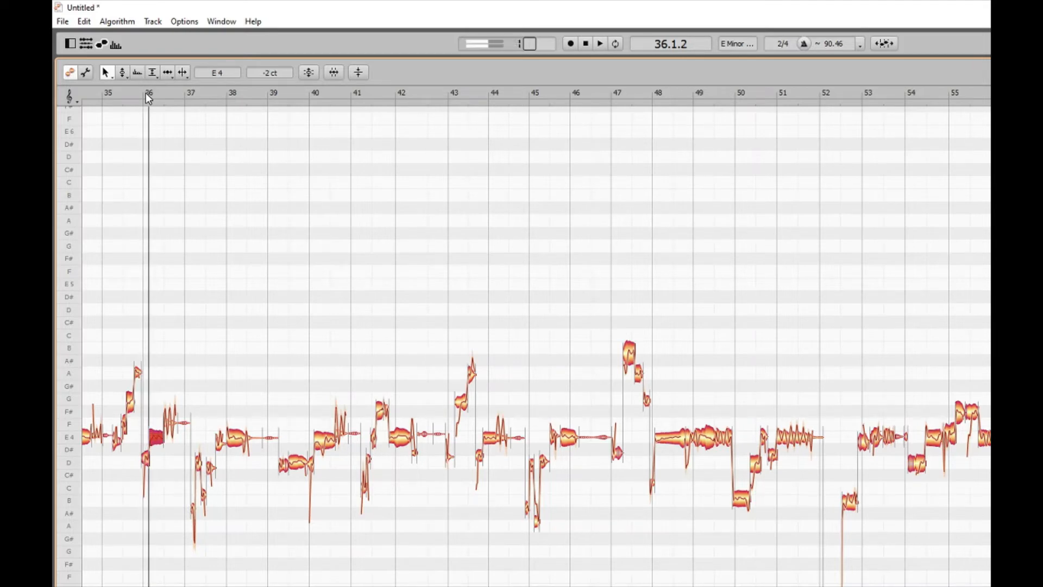
key(Left)
key(Right)
Play the passage from bar 41 into bar 42 twice.
click(353, 92)
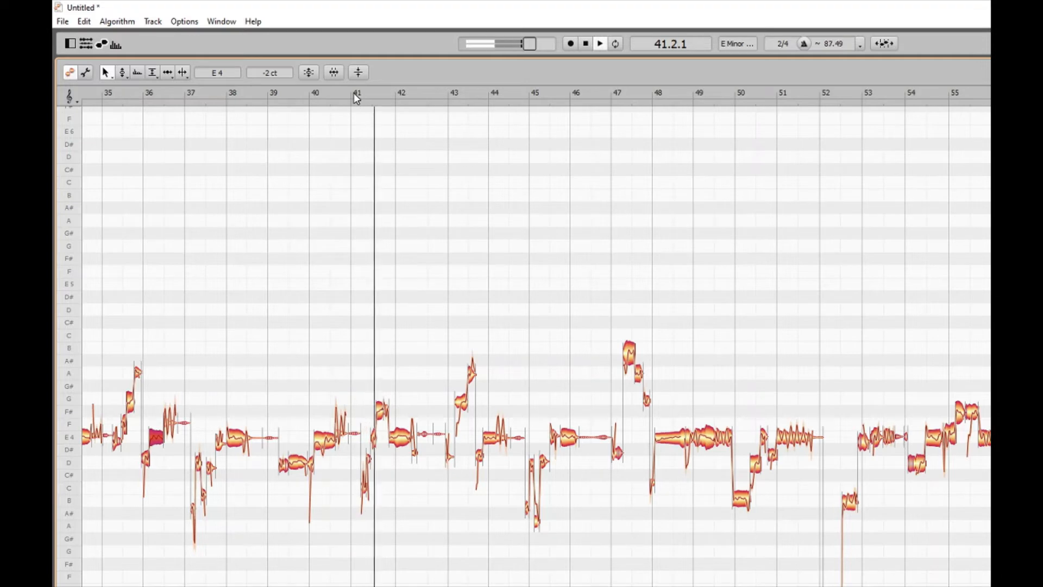
key(space)
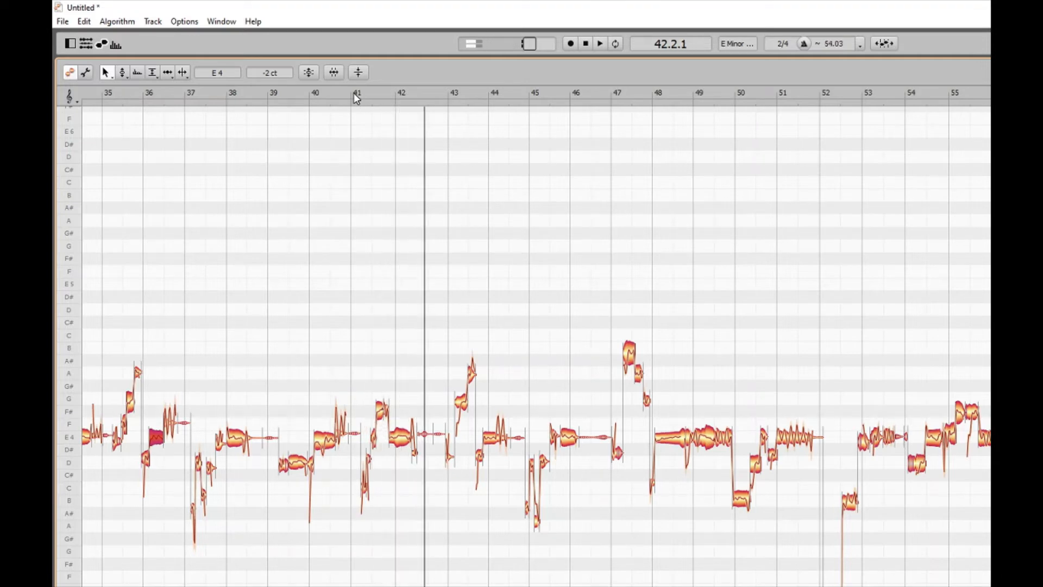
click(354, 92)
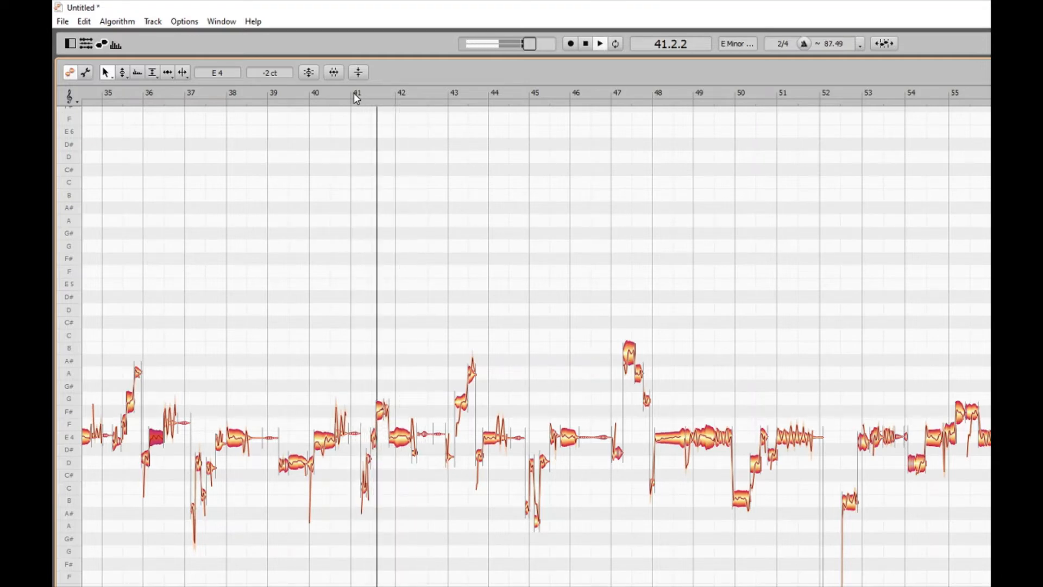
key(space)
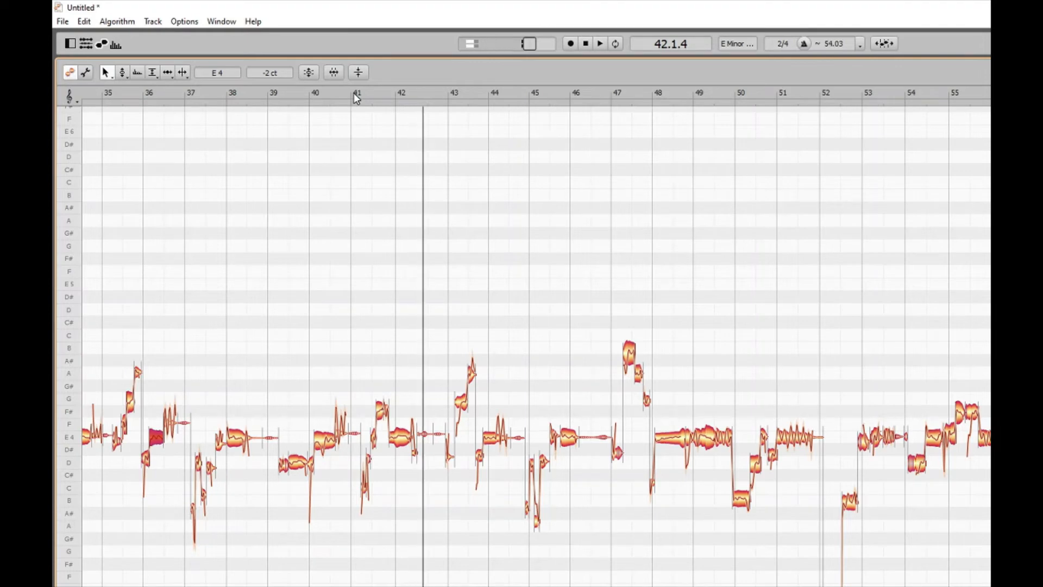
Move the playhead from bar 41 to 41.2.2, select the F#4 note there and play it briefly.
click(353, 92)
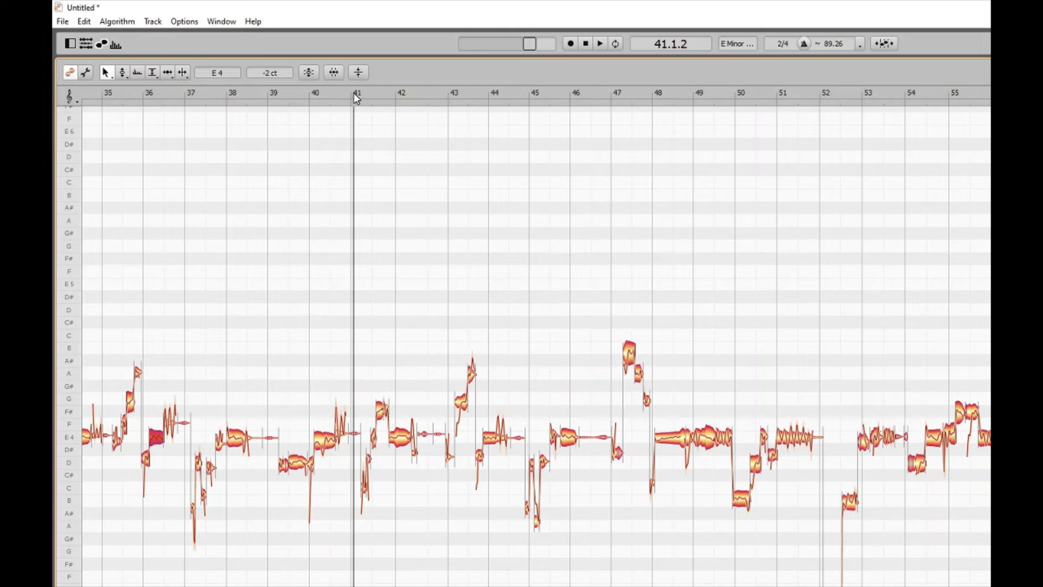
drag(357, 93, 379, 93)
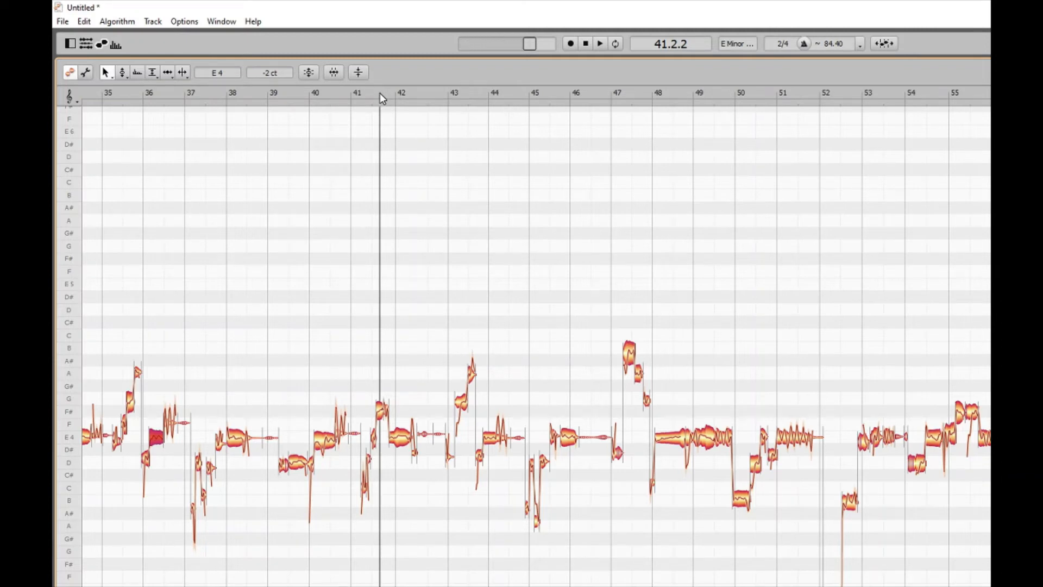
click(379, 405)
key(space)
key(space)
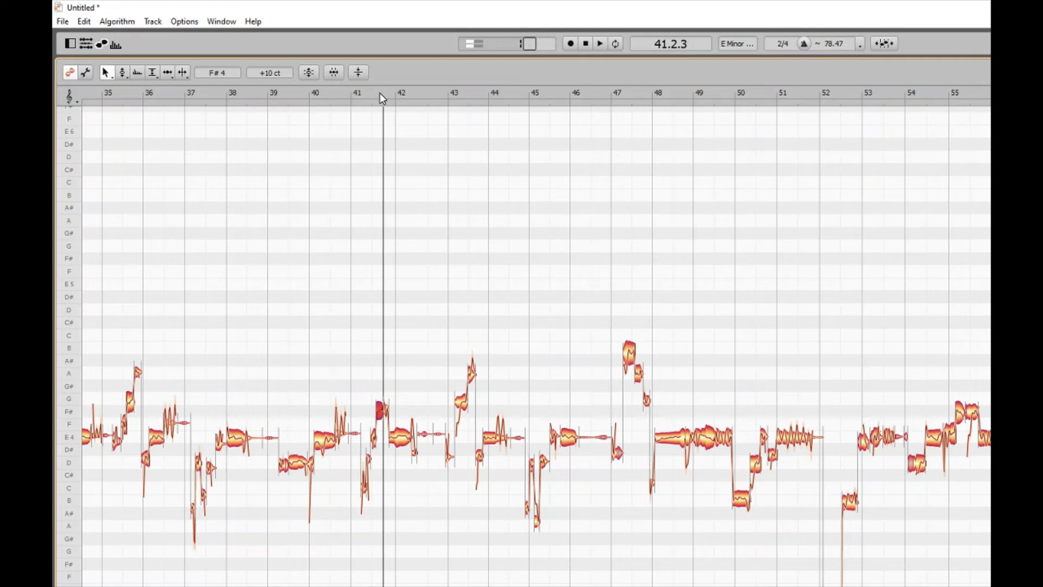
Step through the notes before and after the selected F#4 note in bar 41 to hear each one.
key(Left)
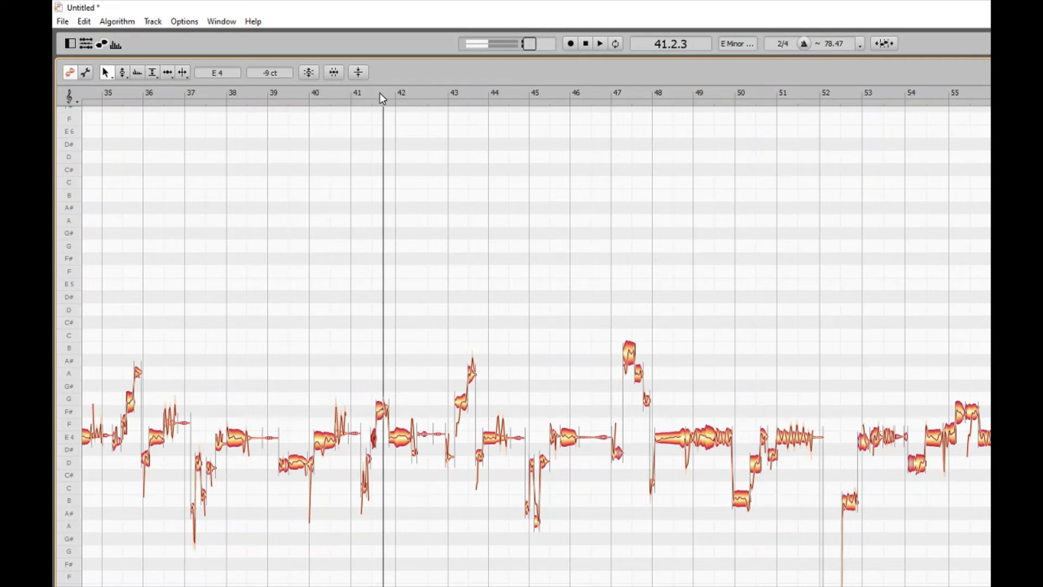
key(Right)
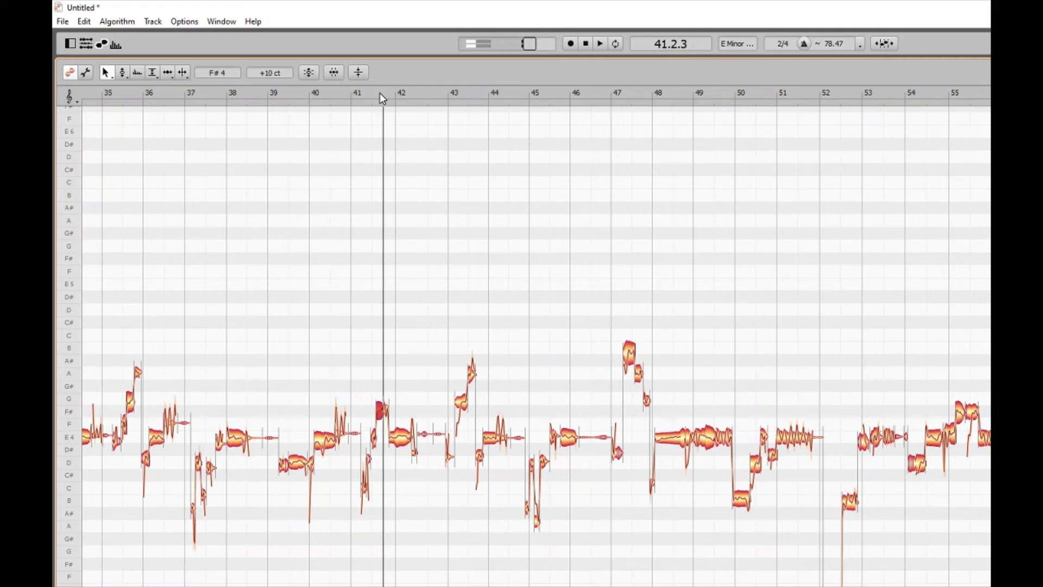
key(Right)
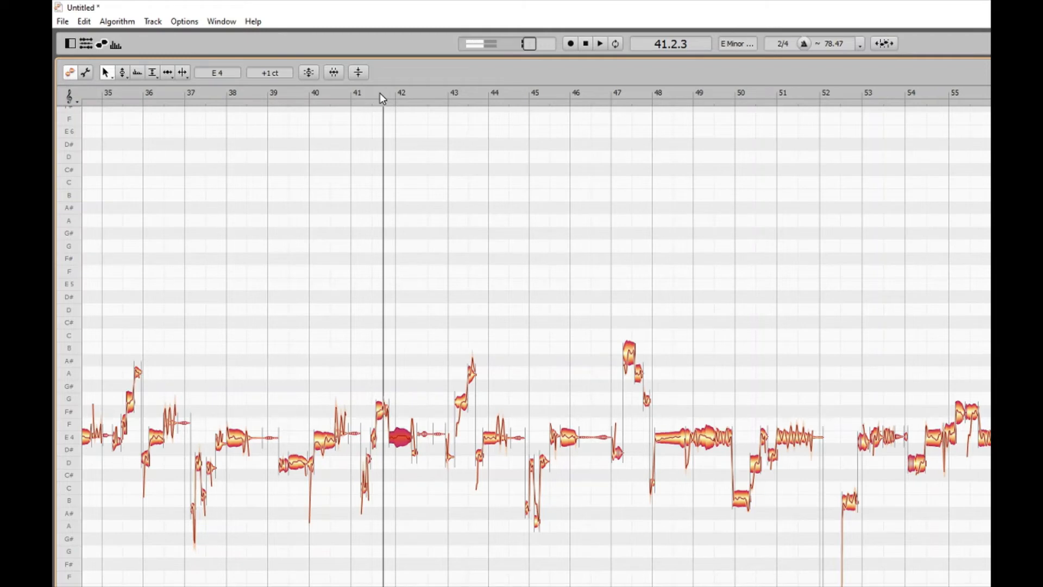
key(Left)
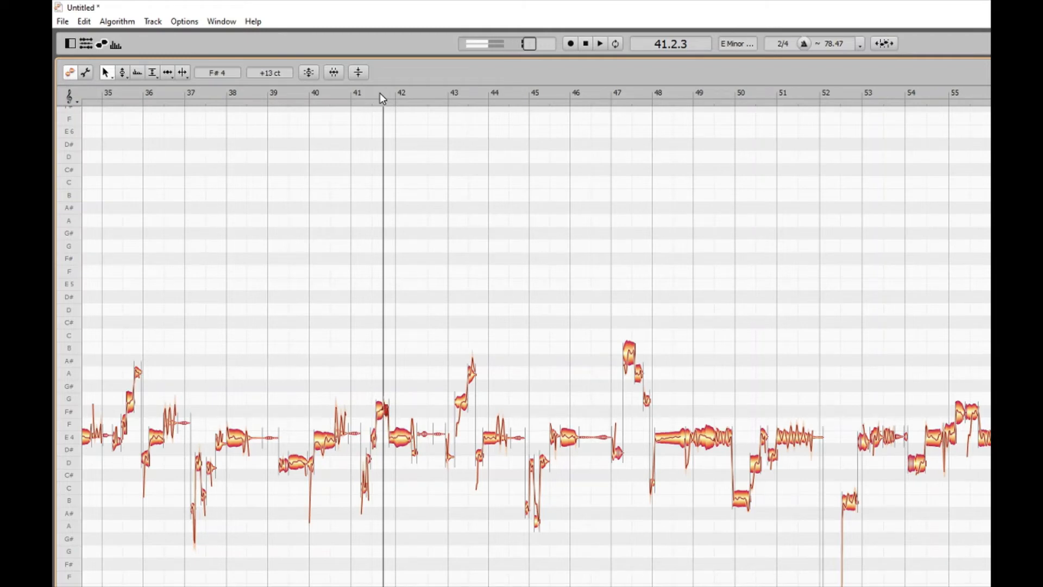
Move the selection from the F#4 note in bar 41 to the following E4, then reposition the playhead from bar 59 to bar 66.
key(Right)
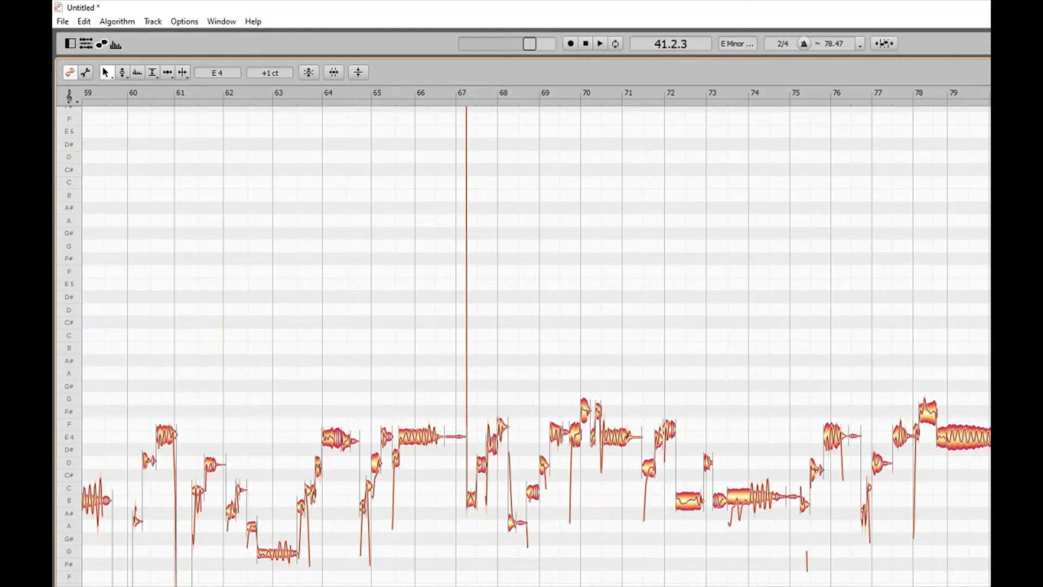
click(85, 93)
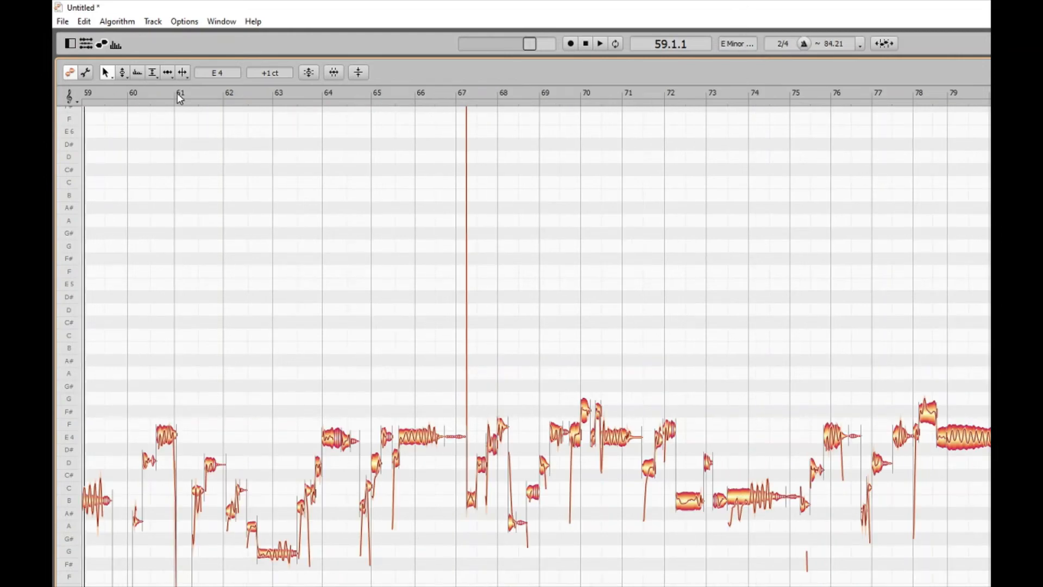
click(418, 97)
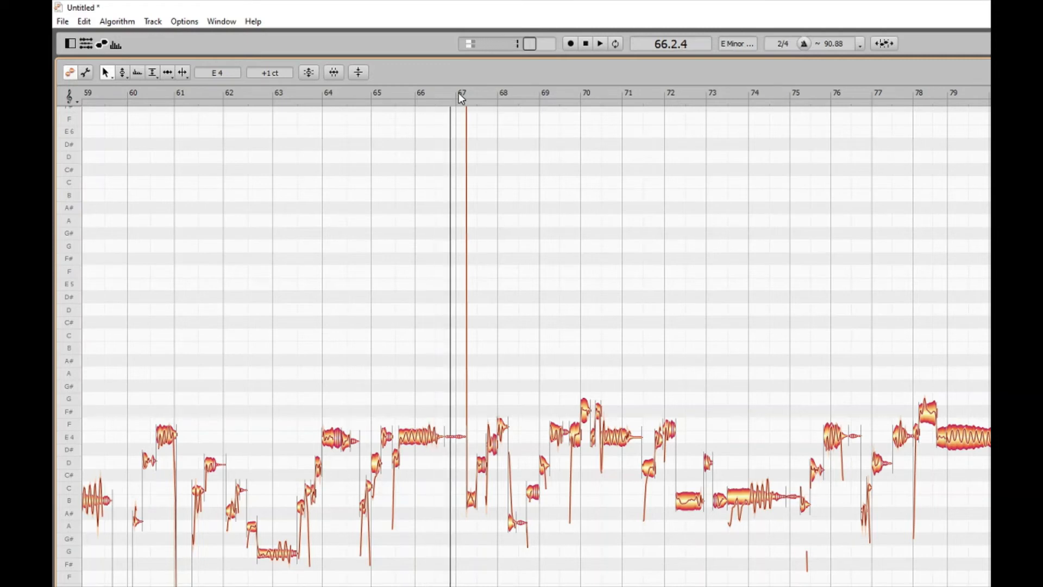
Play the passage from bar 67 into bar 68 twice.
key(space)
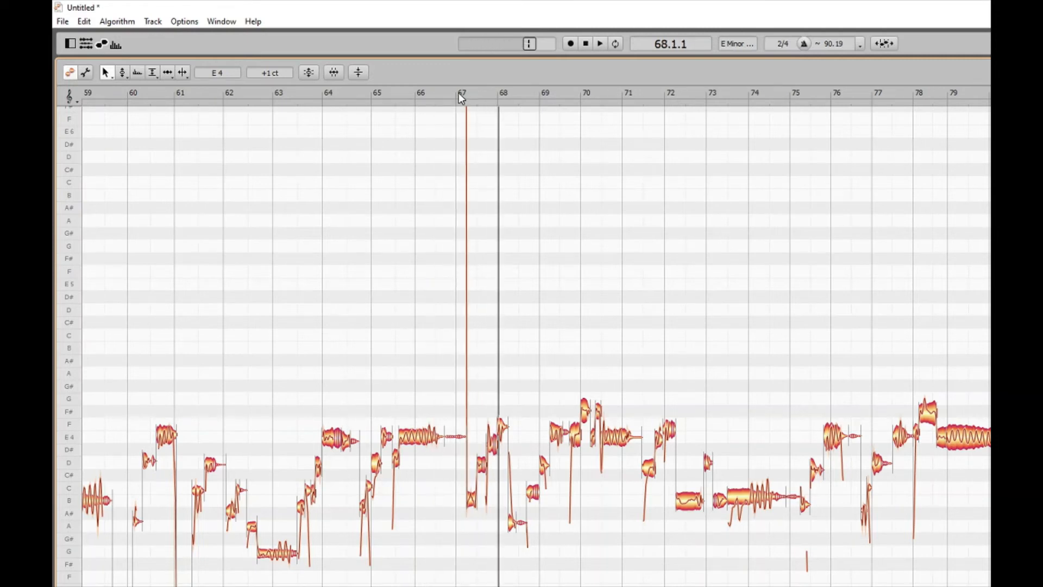
key(space)
key(space)
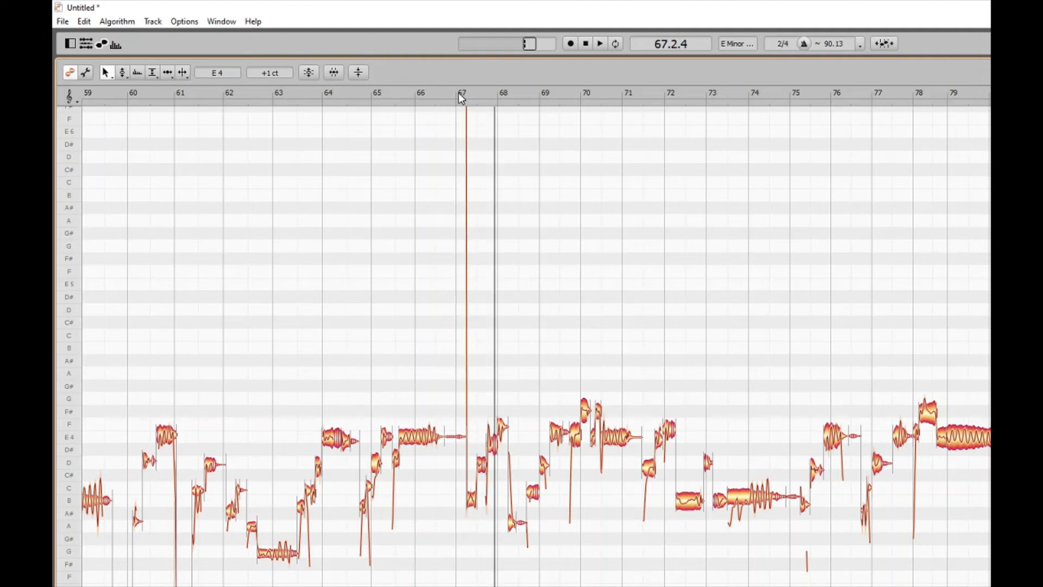
key(space)
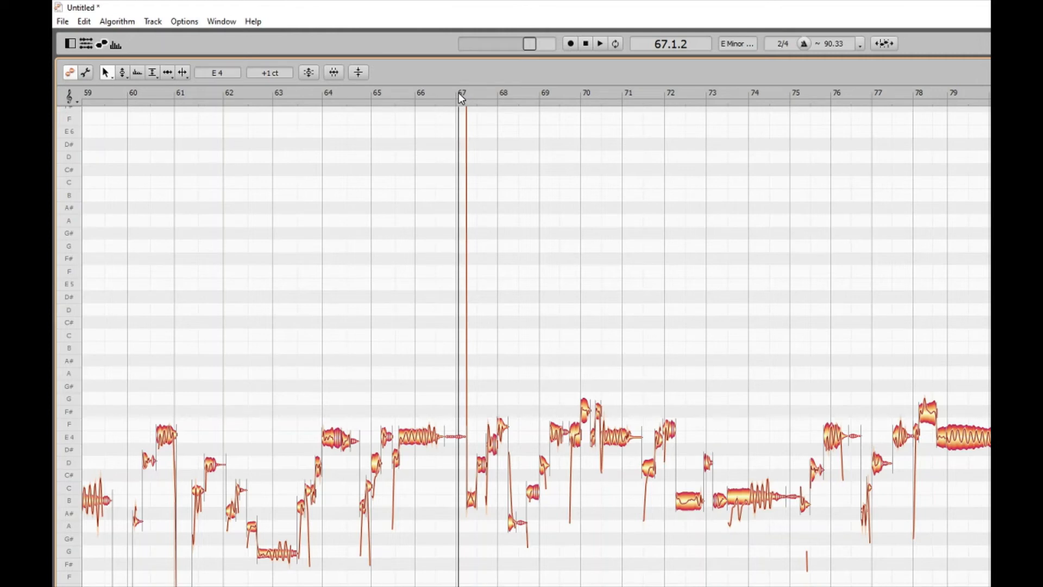
Scrub the playhead from 67.1.2 to 67.2.1, select the B3 and D4 notes there and audition up to 67.2.3.
drag(458, 97, 478, 93)
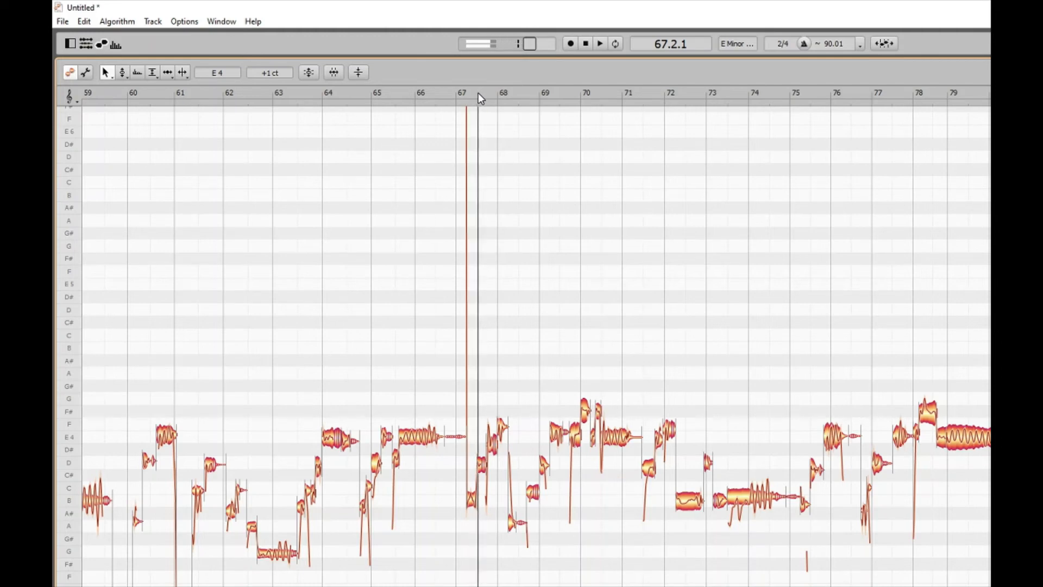
click(477, 461)
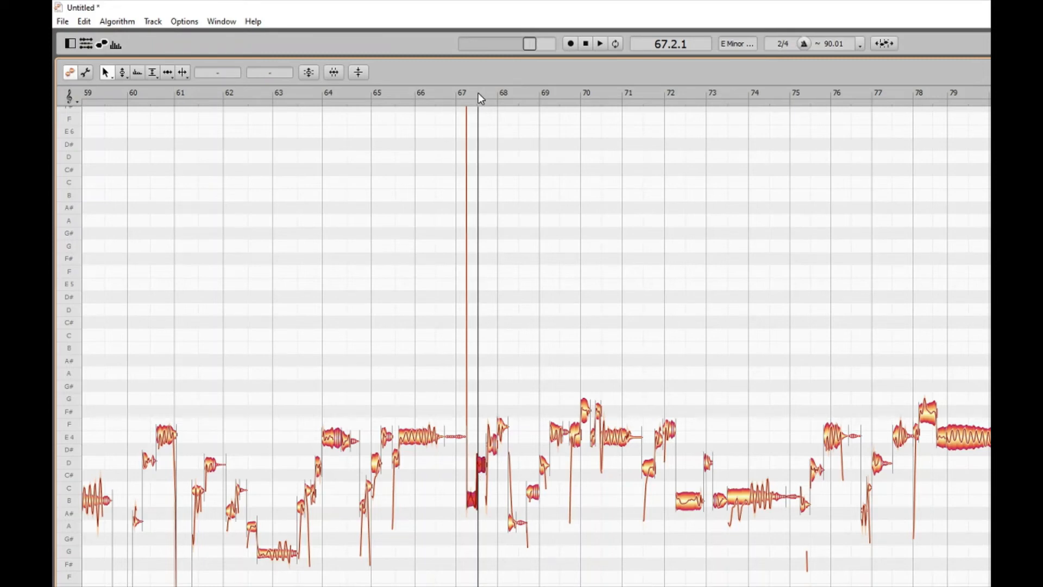
key(space)
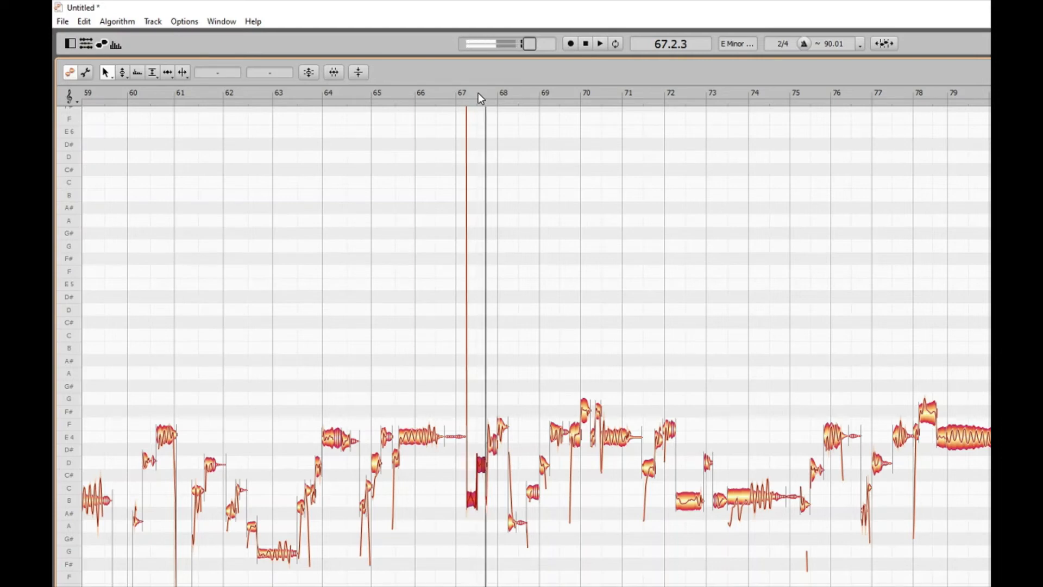
Select the D#4 note at 67.2.3 and step back and forth through its neighbours to hear each one, ending on D4.
key(alt+space)
key(Right)
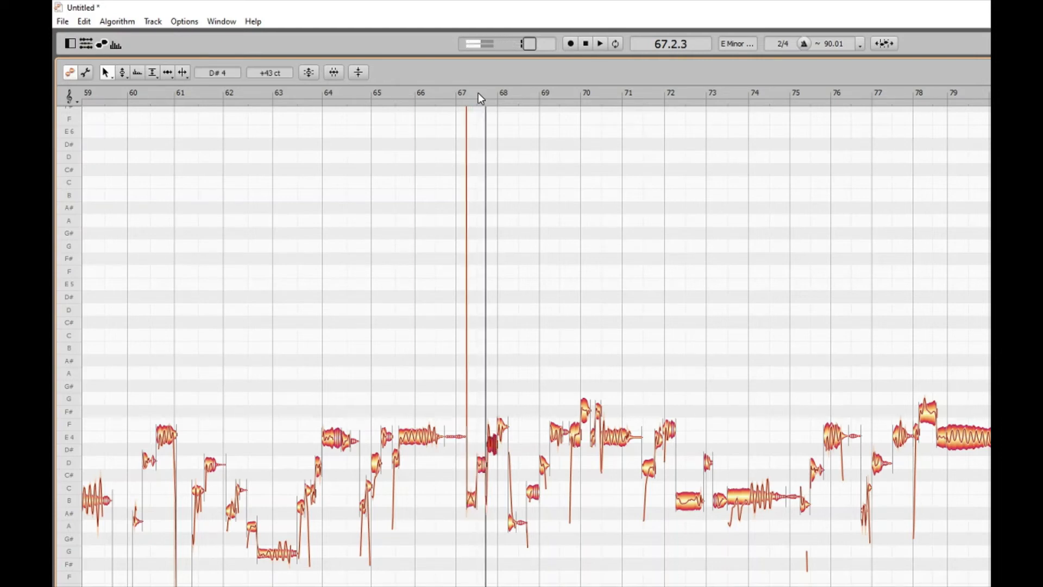
key(Right)
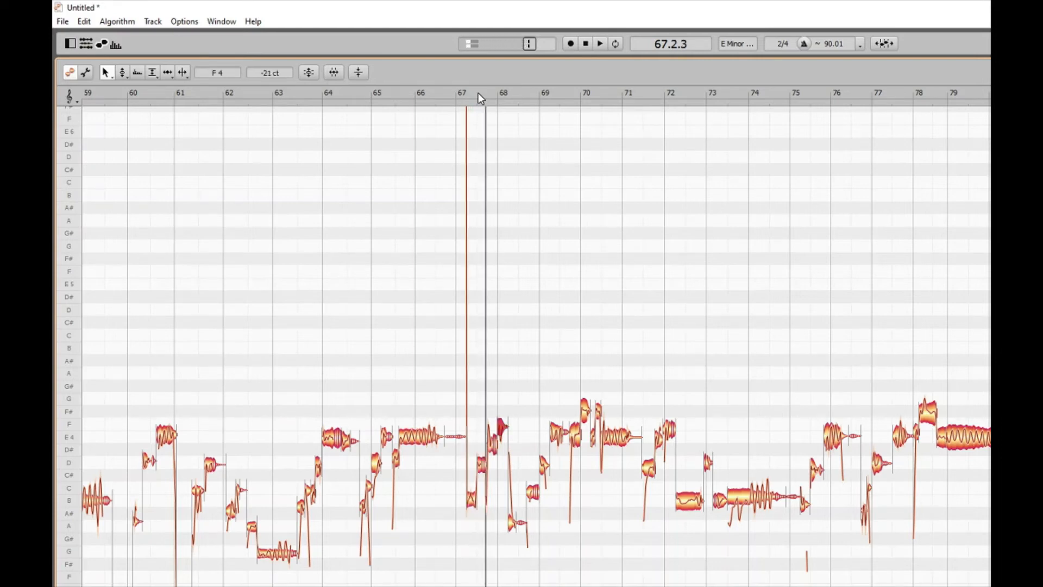
key(Left)
key(Left)
key(Right)
key(Left)
key(Left)
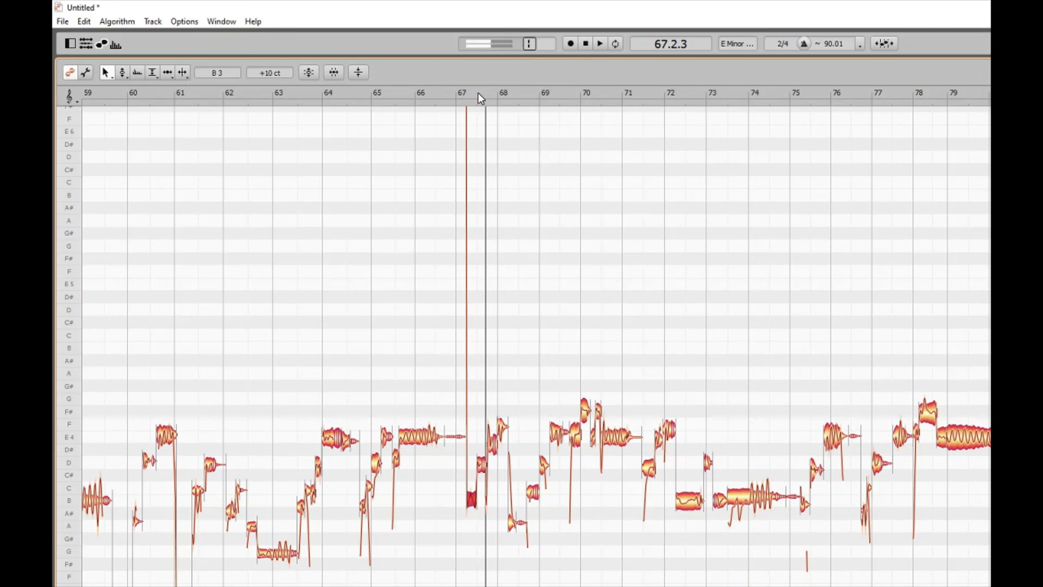
key(Right)
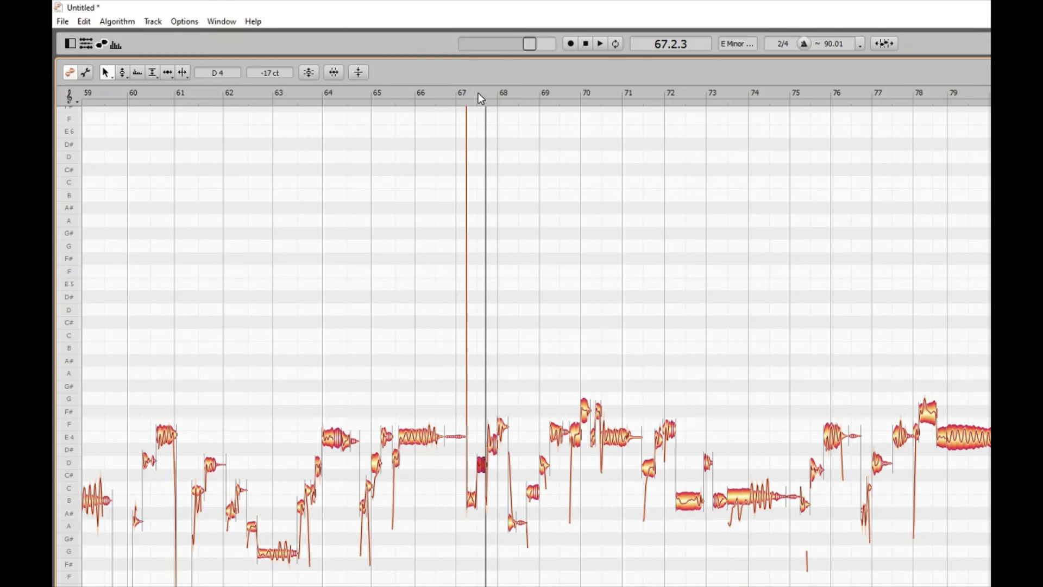
Place the playhead at -4.1.2 and step the selection from the D4 note in bar 67 to the following D#4.
scroll(535, 345, left, 20)
click(89, 95)
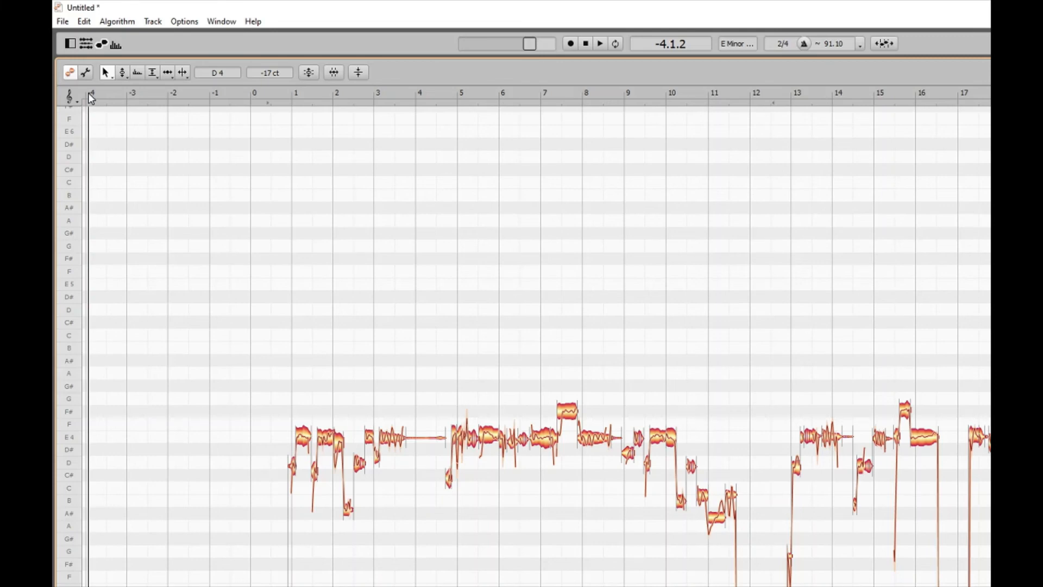
key(Right)
key(Right)
key(Right)
key(Right)
key(Right)
key(Right)
key(Right)
key(Right)
key(Right)
key(Right)
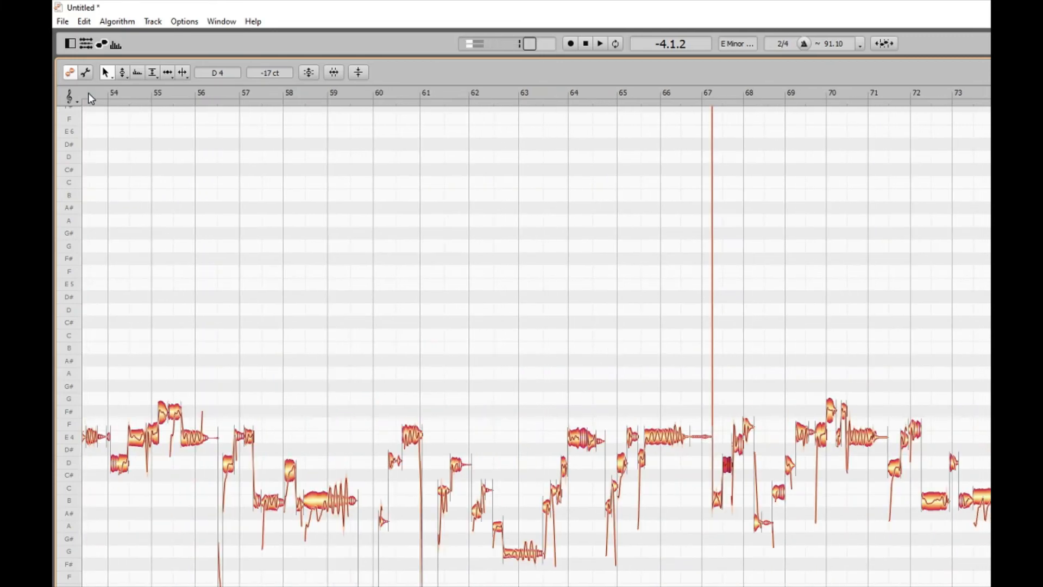
key(Right)
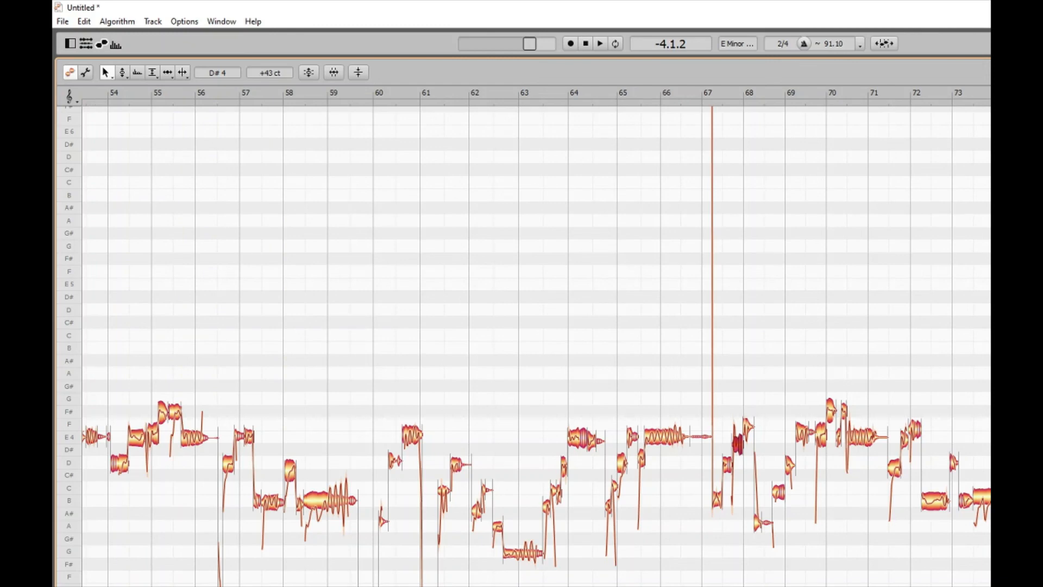
Move the playhead to the start of bar 1 and briefly play from there.
key(space)
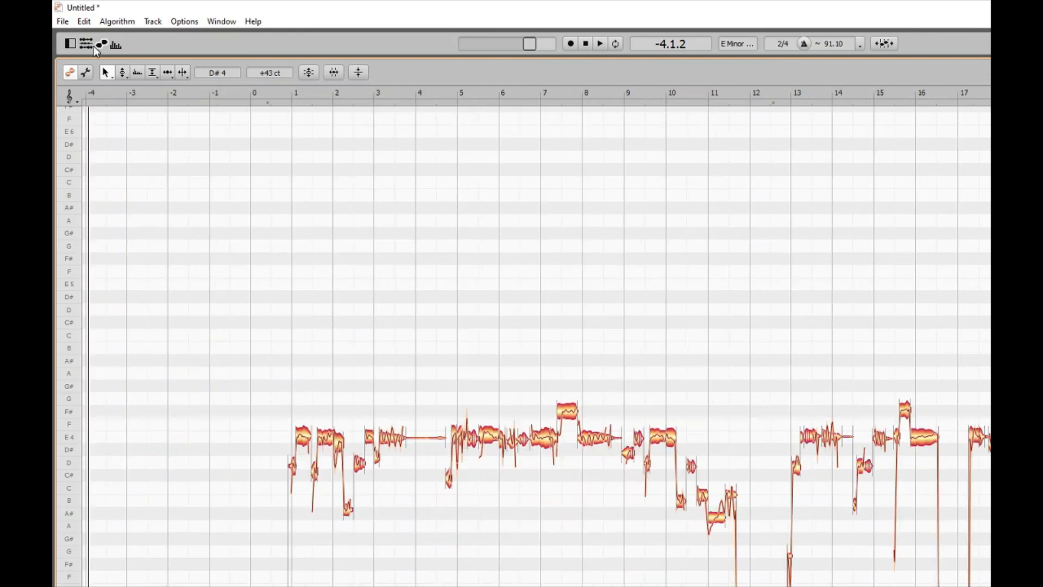
click(295, 93)
key(space)
key(space)
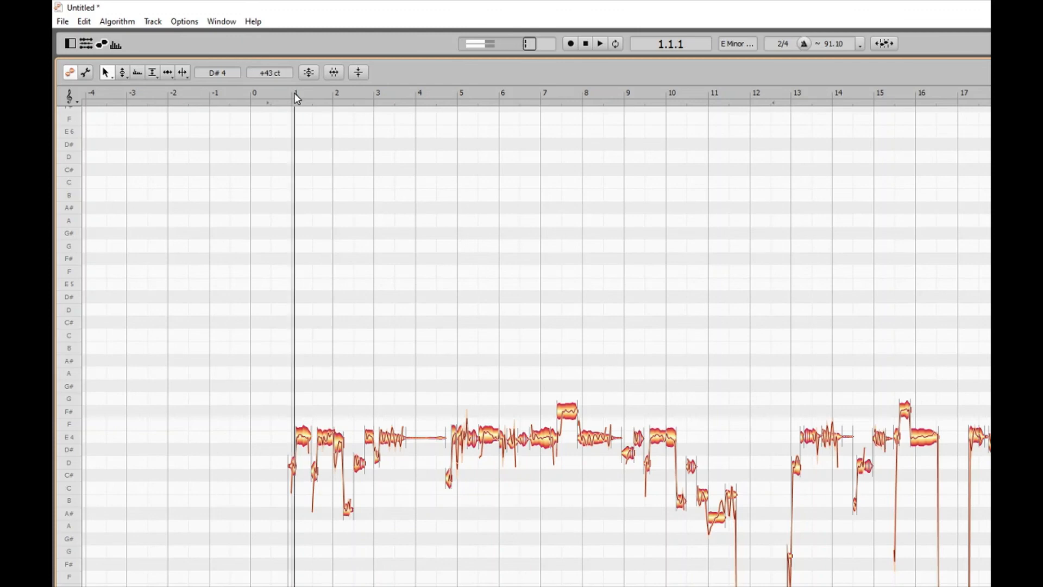
Move the playhead to 1.1.3, select the E4 note there and audition up to 1.2.1.
click(303, 93)
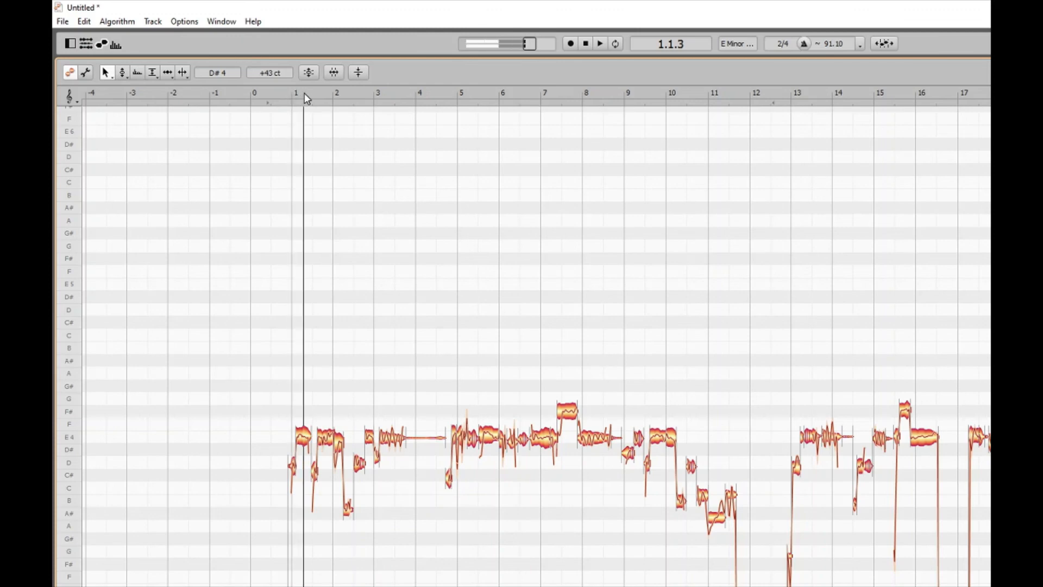
click(303, 433)
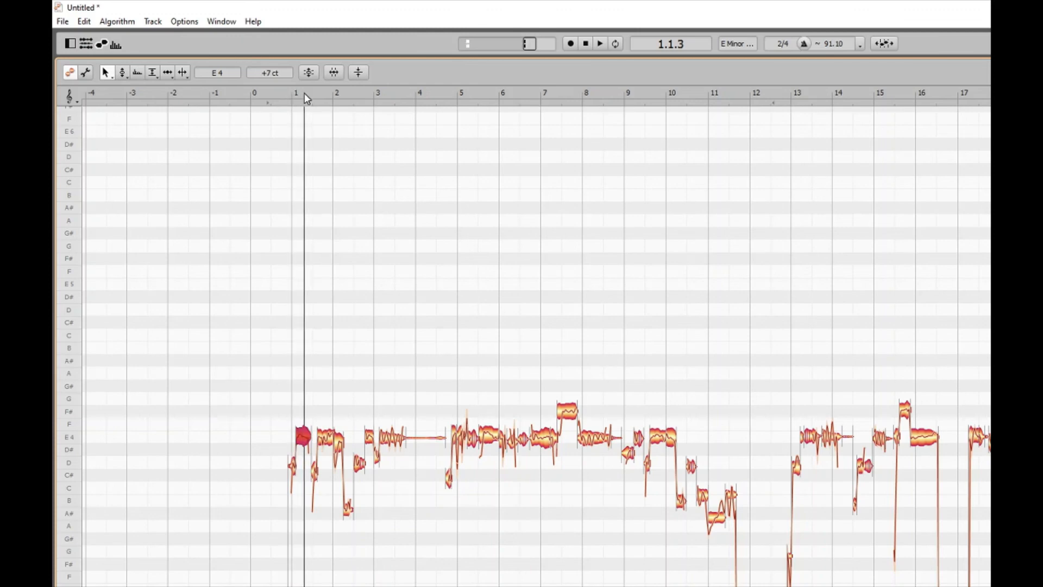
key(space)
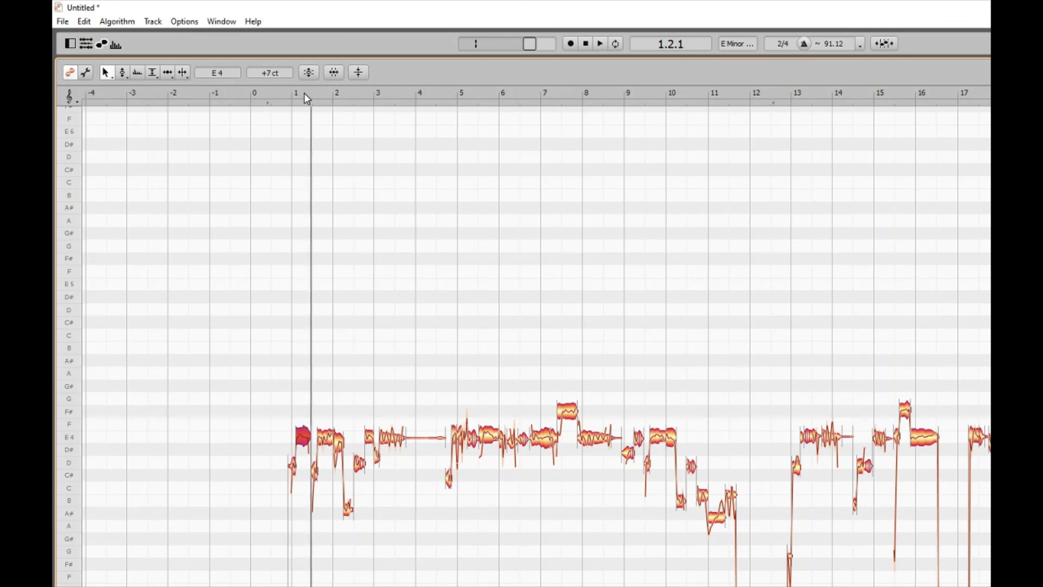
Step back and forth between the E4 note in bar 1 and its neighbours to hear each one, ending on C#4.
key(Right)
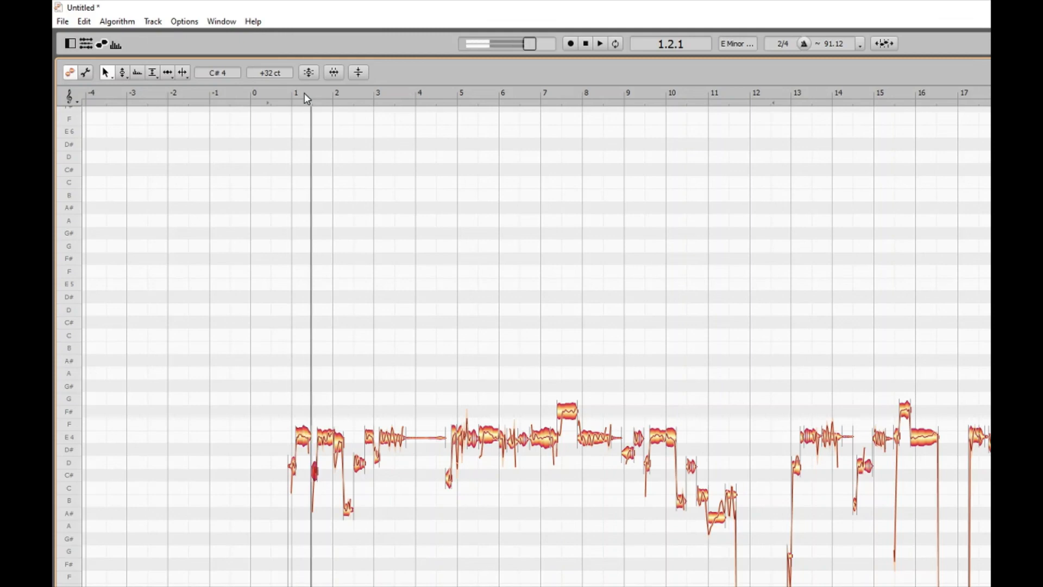
key(Left)
key(Right)
key(Left)
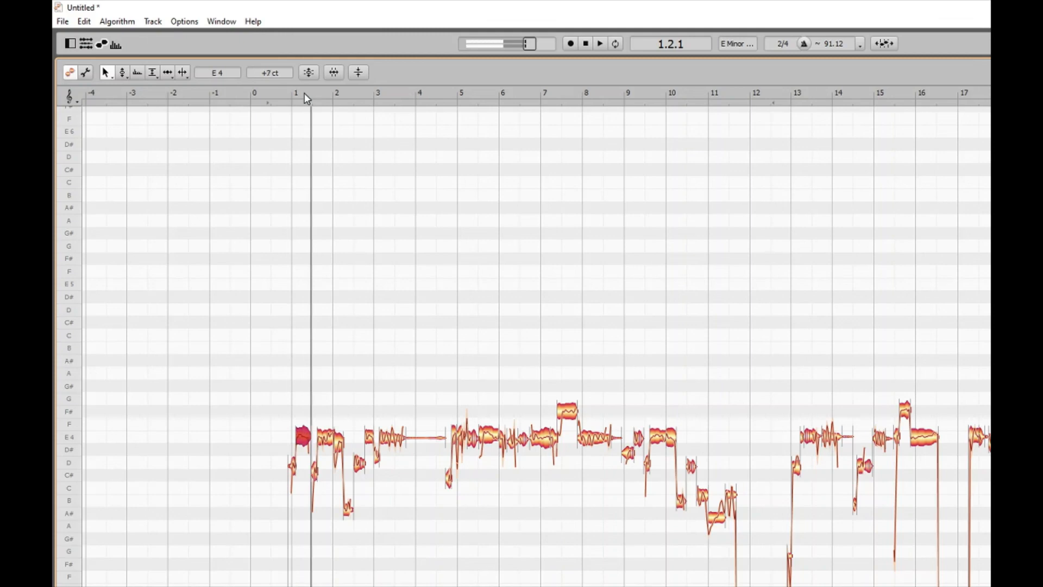
key(Left)
key(Right)
key(Right)
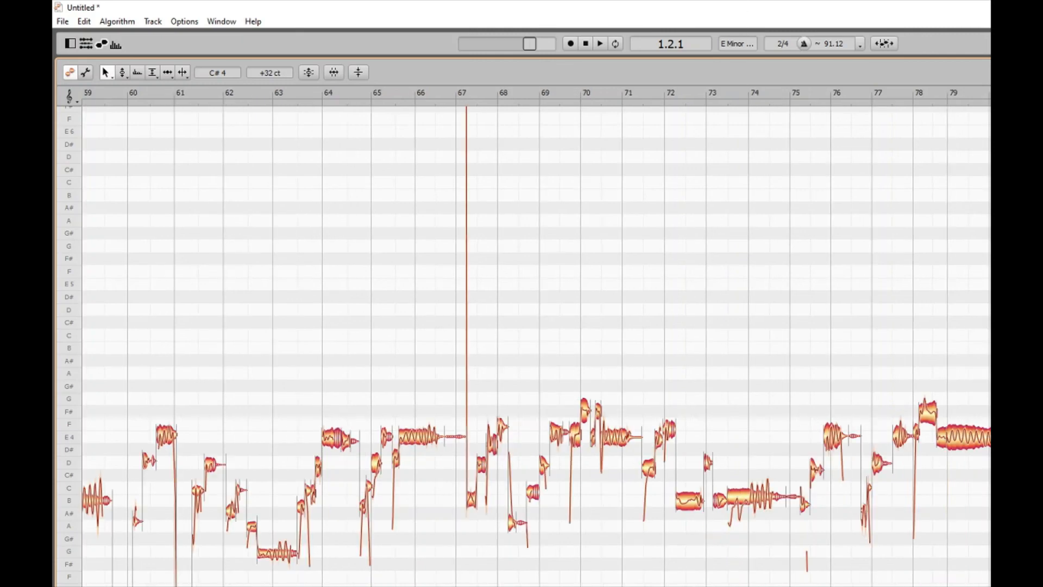
Place the playhead at 59.1.1 and step the selection back to the C#4 note in bar 1.
click(84, 94)
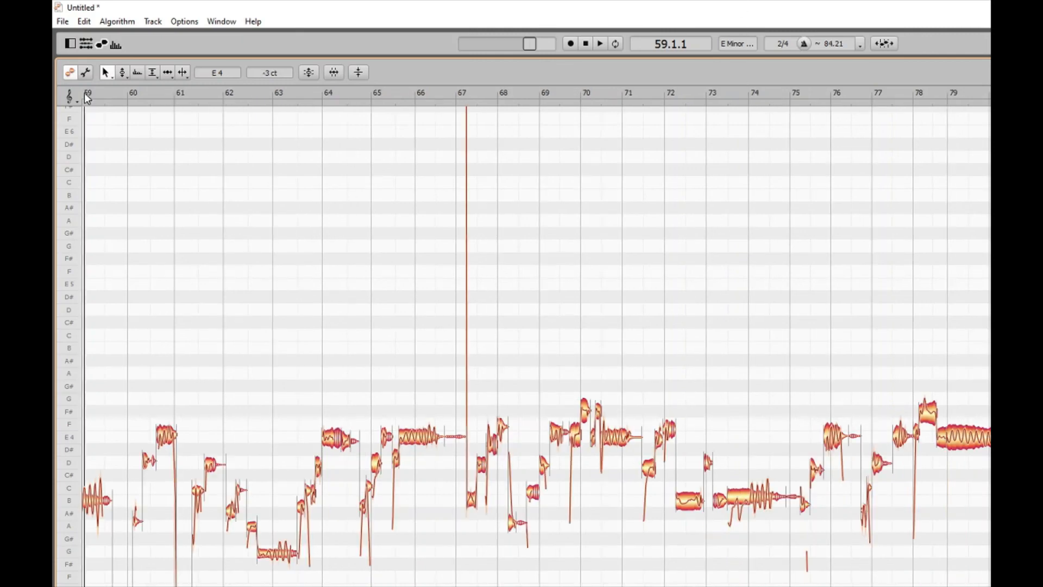
scroll(84, 94, left, 20)
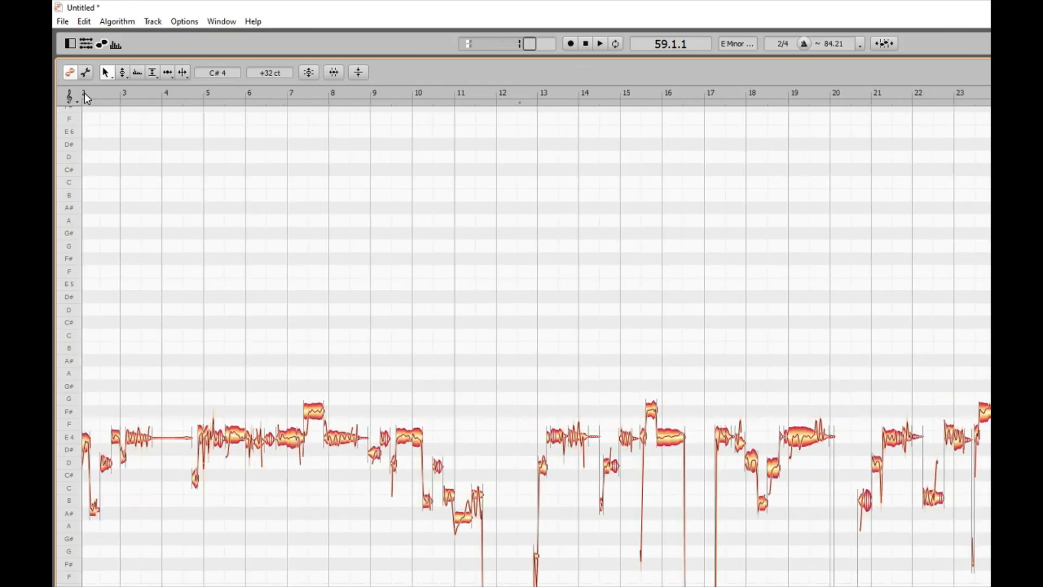